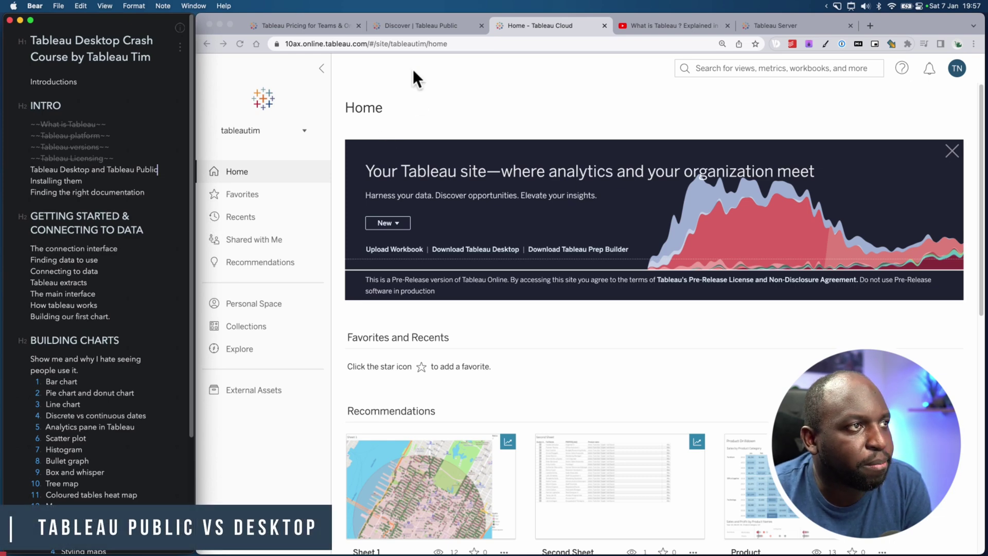
# - Switch to the Discover | Tableau Public tab and reveal the Create options, including Download Tableau Desktop Public Edition
pyautogui.click(447, 27)
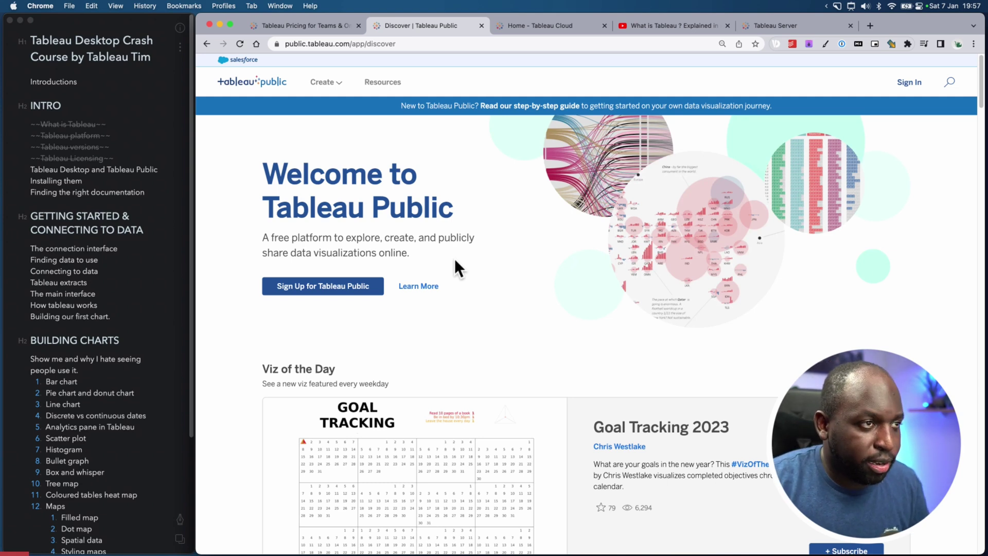
pyautogui.moveTo(341, 81)
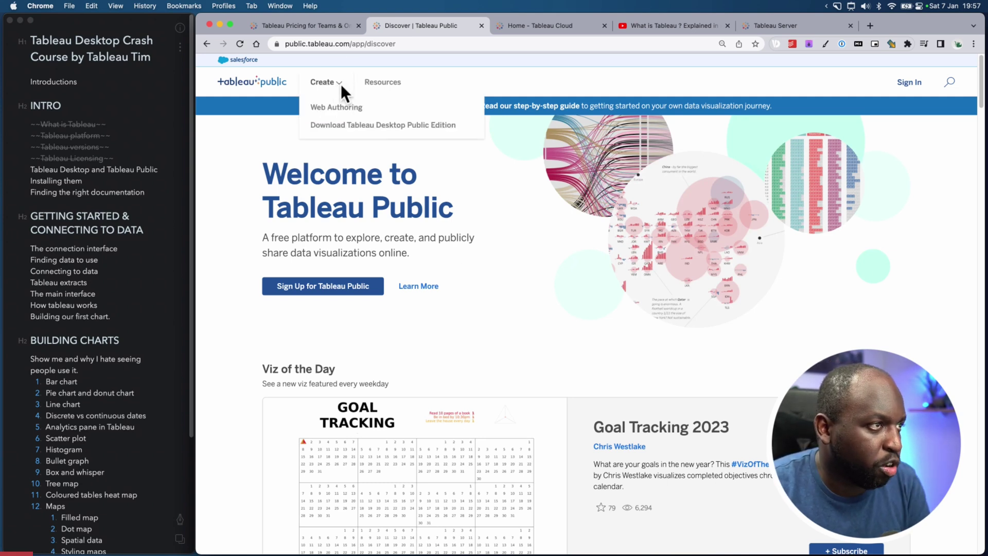
# - Open the Tableau Desktop Public Edition download page, start the download, and close the registration form unfilled
pyautogui.click(404, 125)
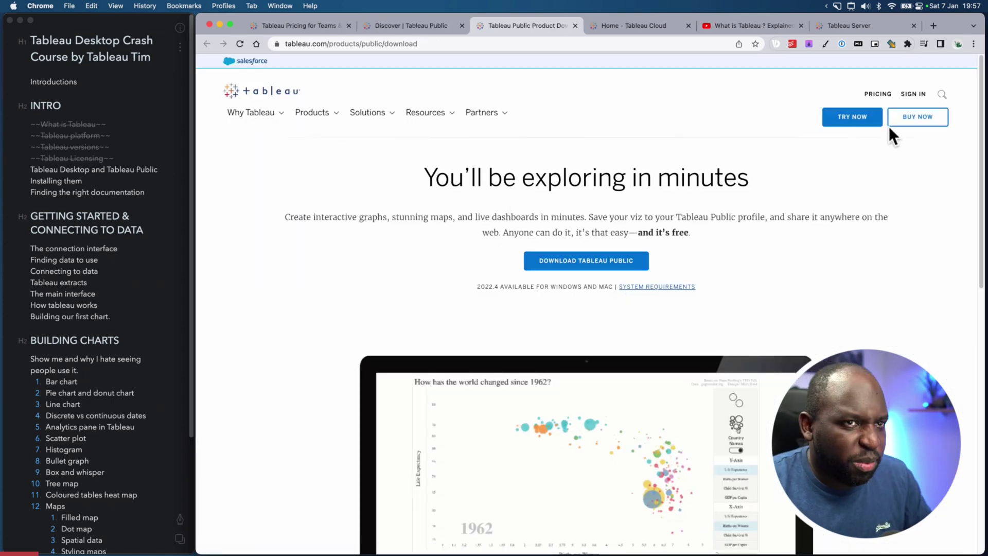
pyautogui.click(594, 263)
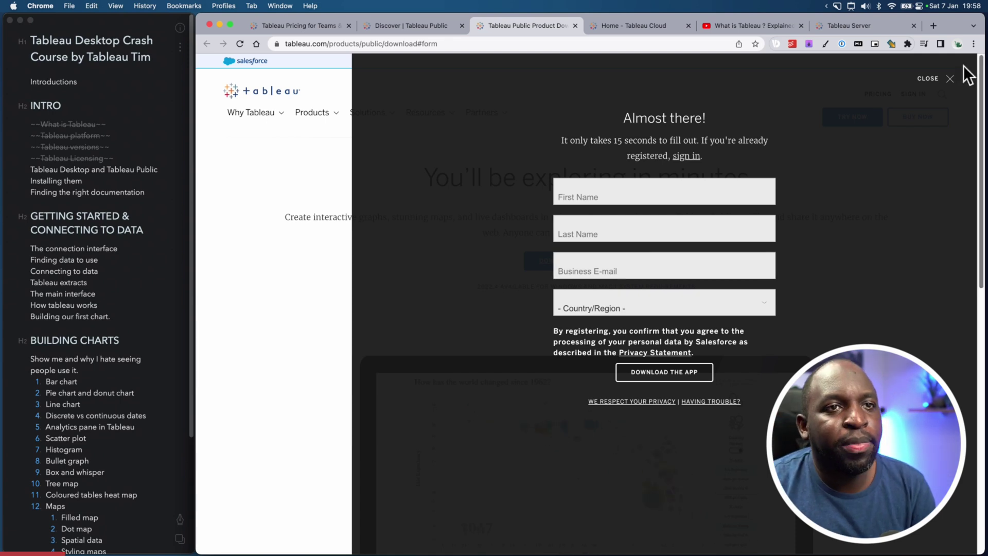
pyautogui.click(946, 80)
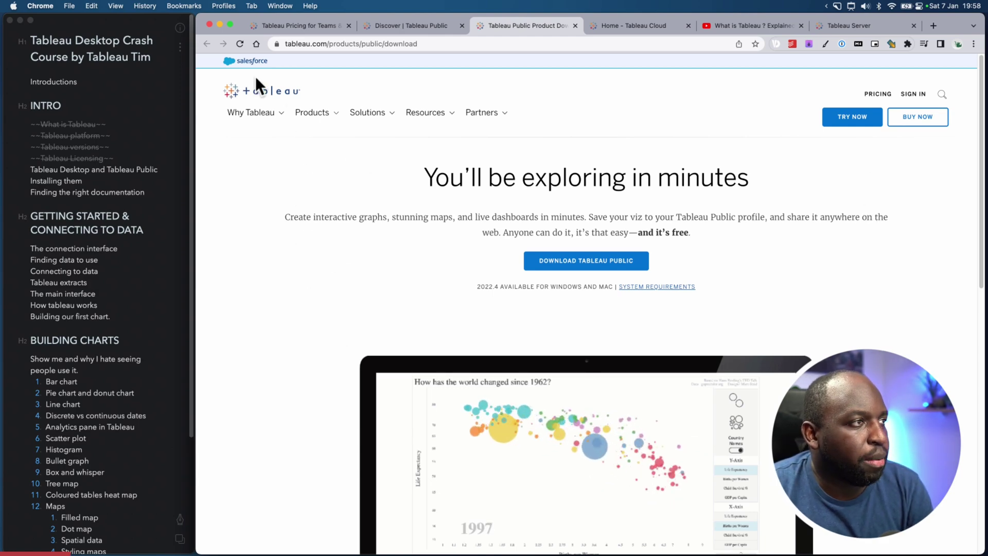
# - Return to Discover, sign in, and annotate an arrow pointing at the signed-in profile picture
pyautogui.click(422, 25)
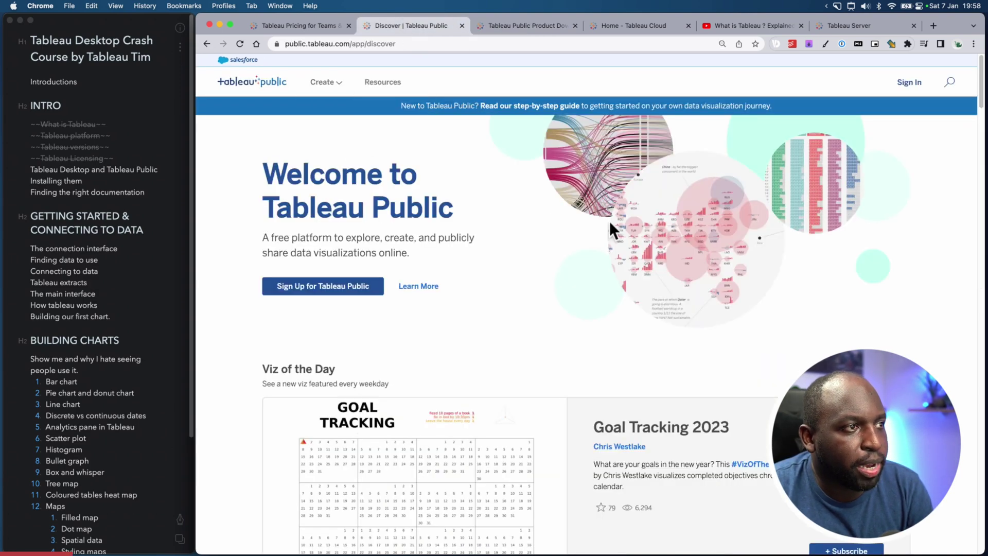
pyautogui.click(909, 84)
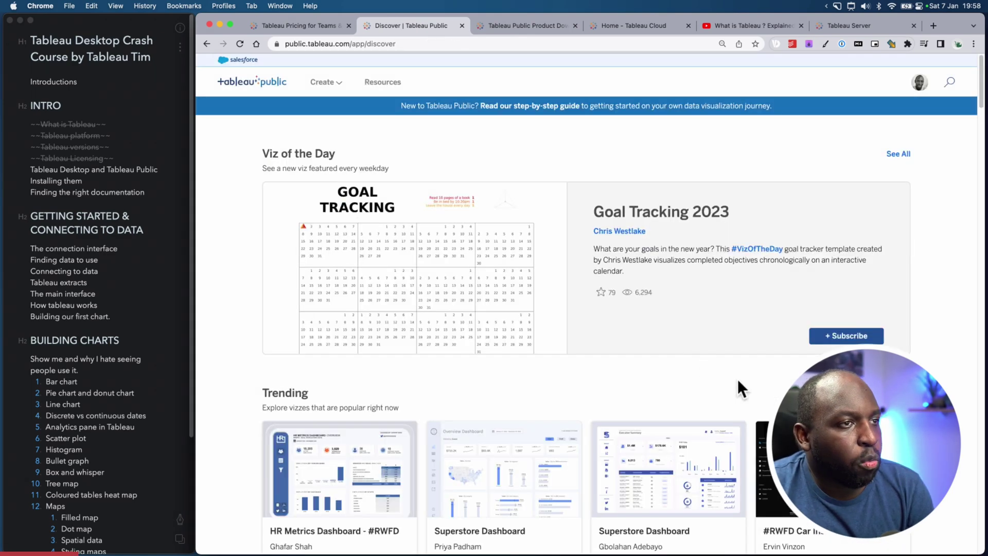
pyautogui.press('super+shift+a')
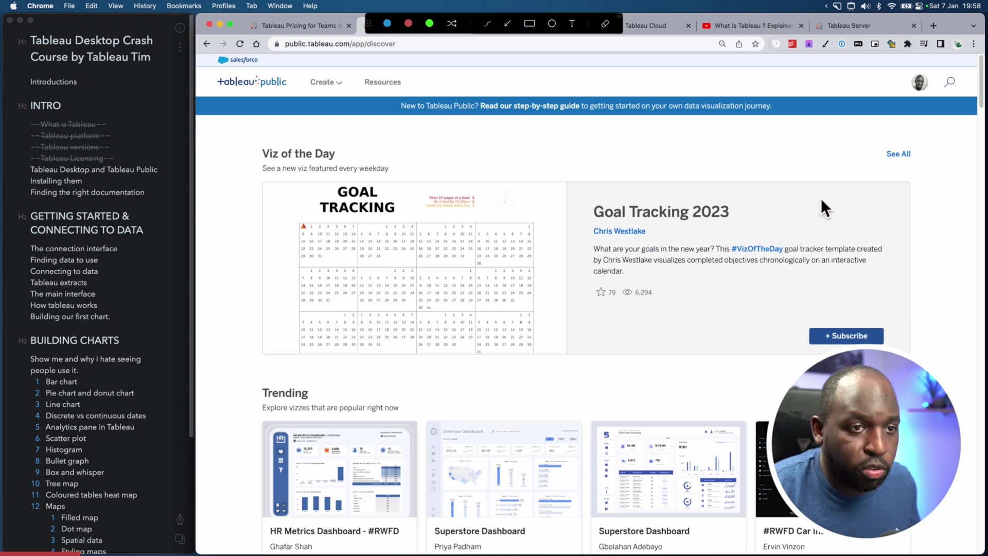
pyautogui.click(507, 23)
pyautogui.moveTo(774, 227)
pyautogui.mouseDown()
pyautogui.moveTo(880, 143)
pyautogui.moveTo(909, 93)
pyautogui.mouseUp()
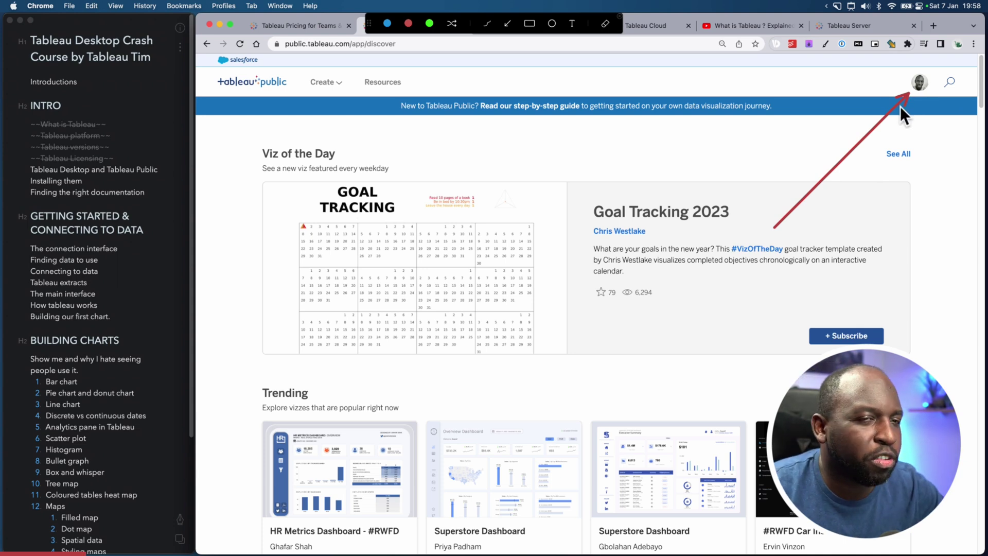
pyautogui.press('Escape')
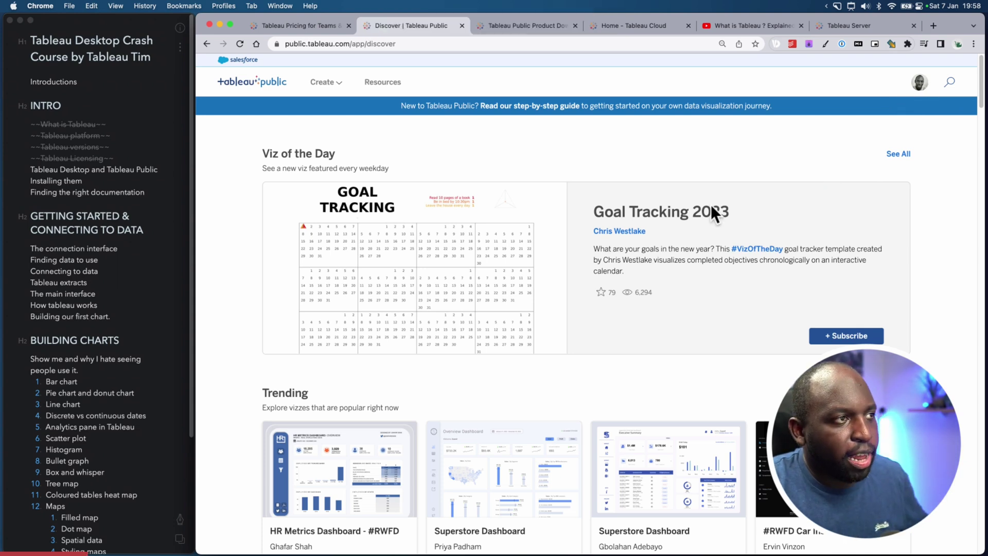
# - Scroll down the Discover page to the Trending vizzes, such as HR Metrics and Superstore Dashboard
pyautogui.scroll(-3, 709, 209)
pyautogui.scroll(-3, 709, 209)
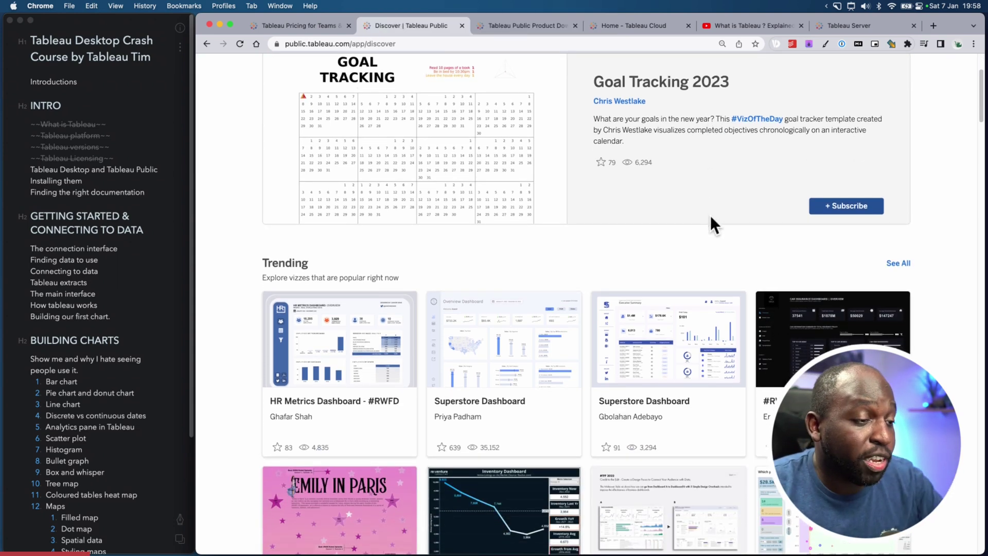
pyautogui.scroll(-3, 715, 215)
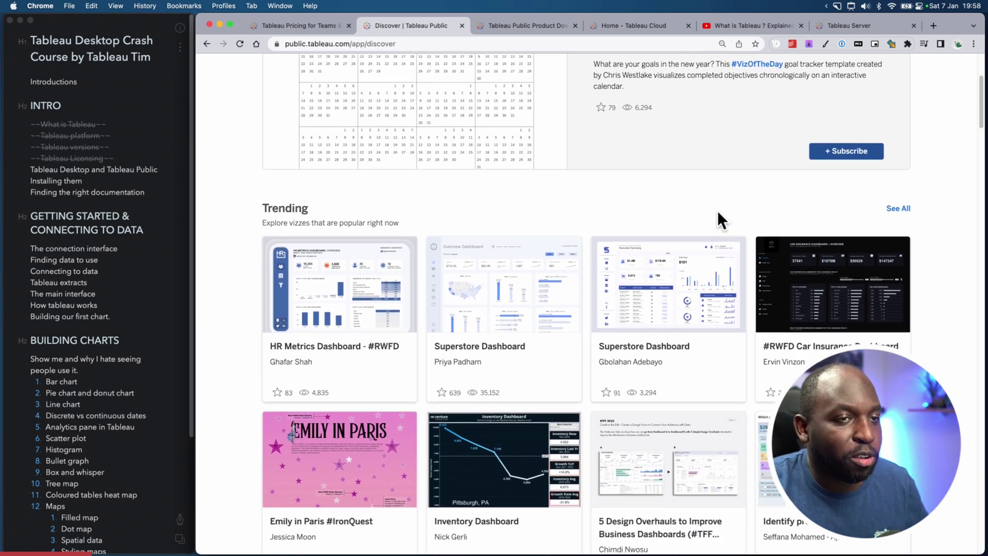
pyautogui.scroll(-3, 717, 213)
pyautogui.scroll(-4, 717, 216)
pyautogui.scroll(2, 717, 218)
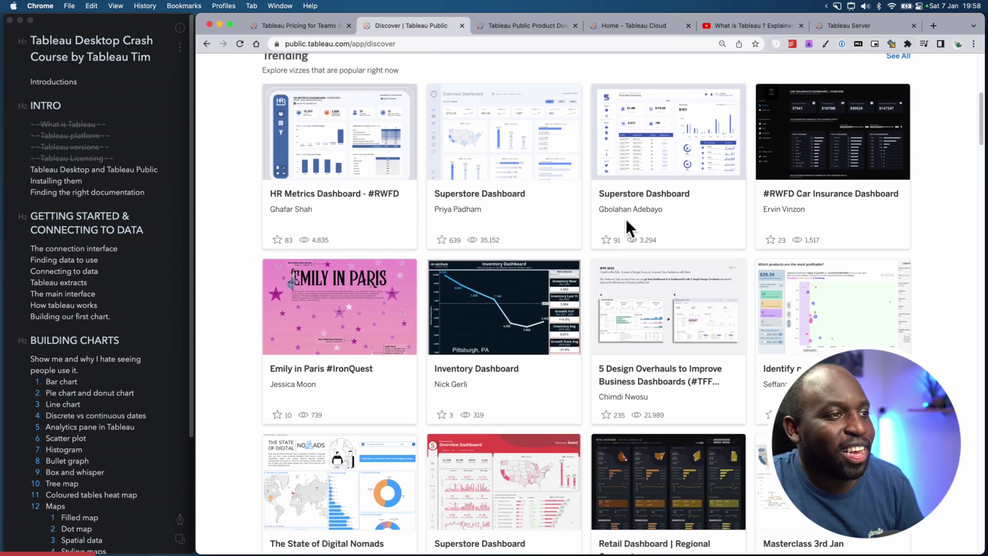
pyautogui.scroll(2, 437, 175)
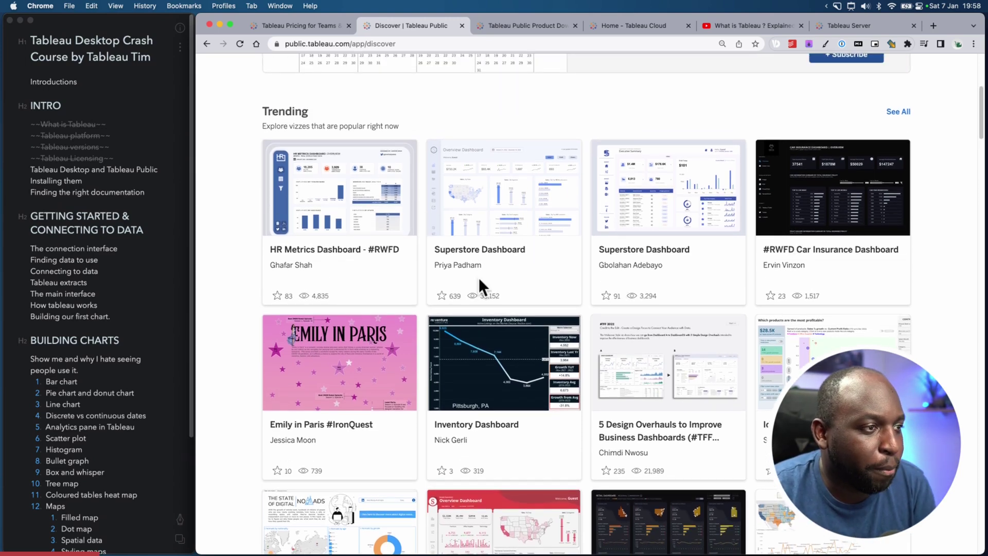
# - Open the trending Superstore Dashboard viz and make an editable copy of it
pyautogui.click(492, 221)
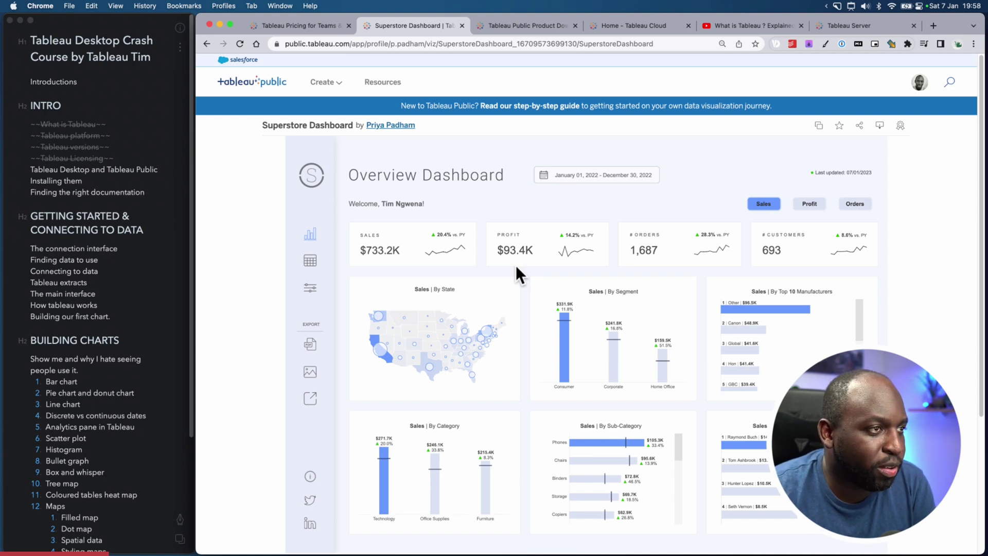
pyautogui.press('ctrl+super+a')
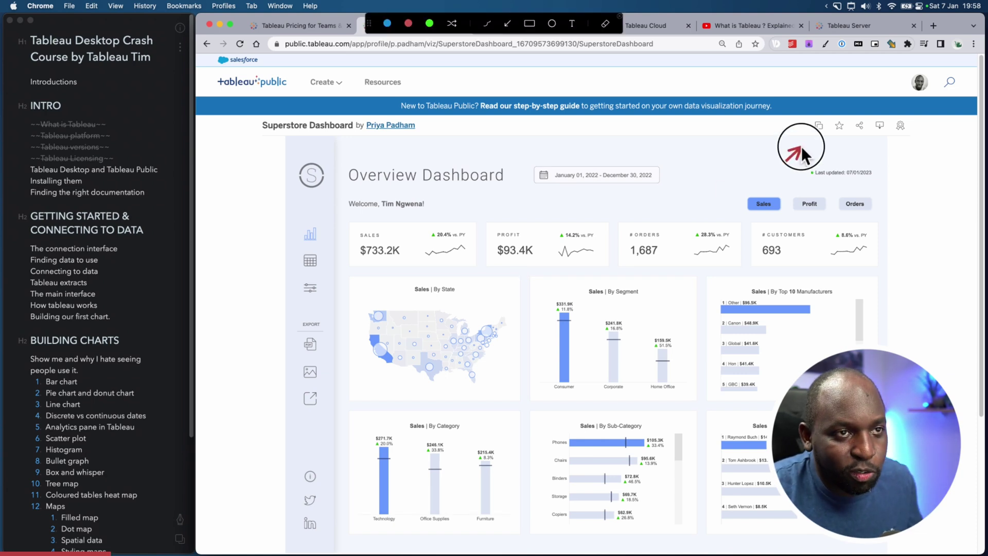
pyautogui.press('Escape')
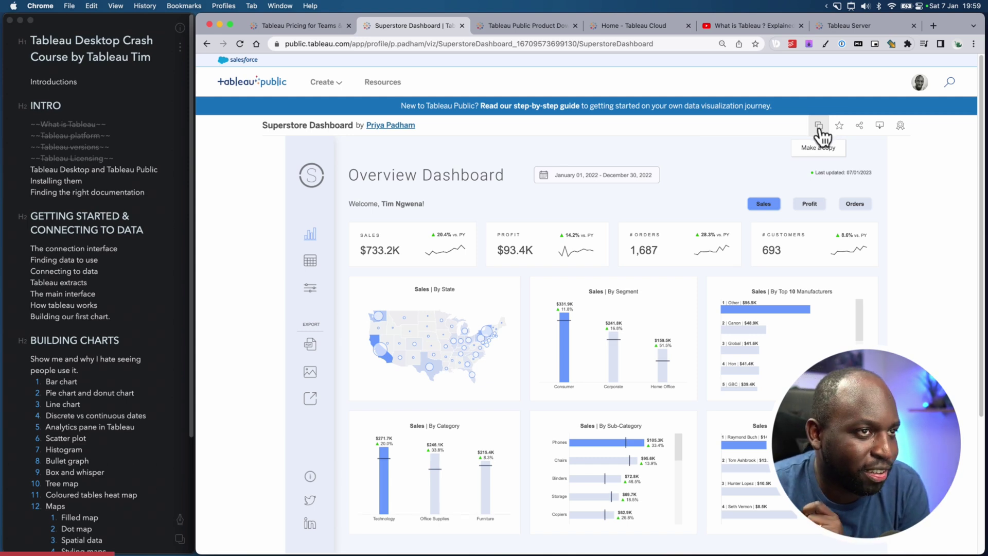
pyautogui.click(818, 126)
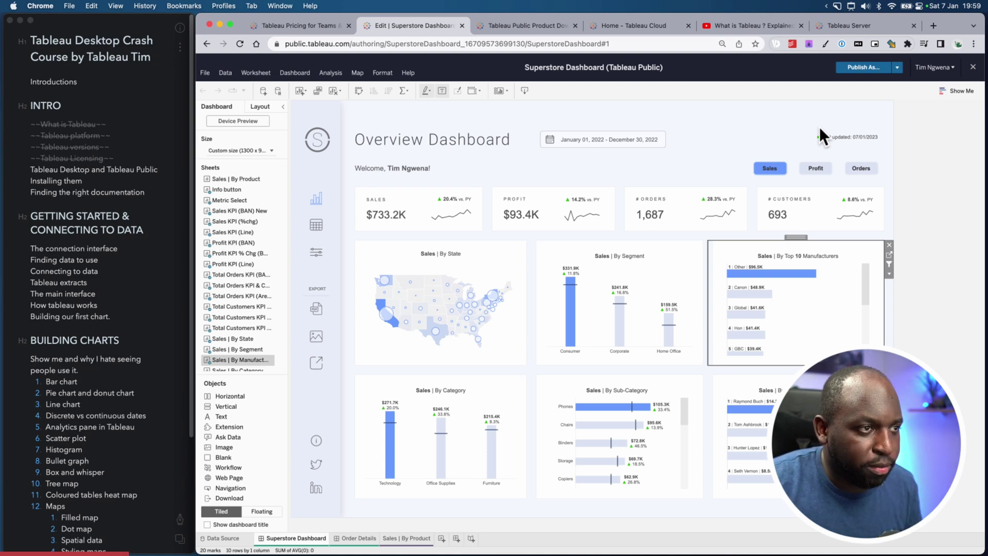
# - Select the dashboard's Sales | By State map zone and go to its worksheet
pyautogui.click(488, 263)
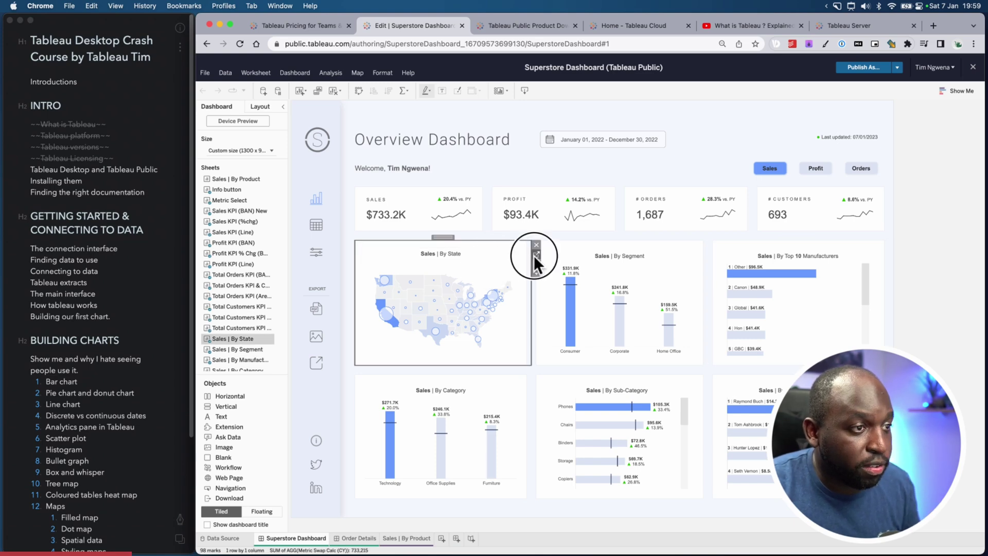
pyautogui.click(534, 256)
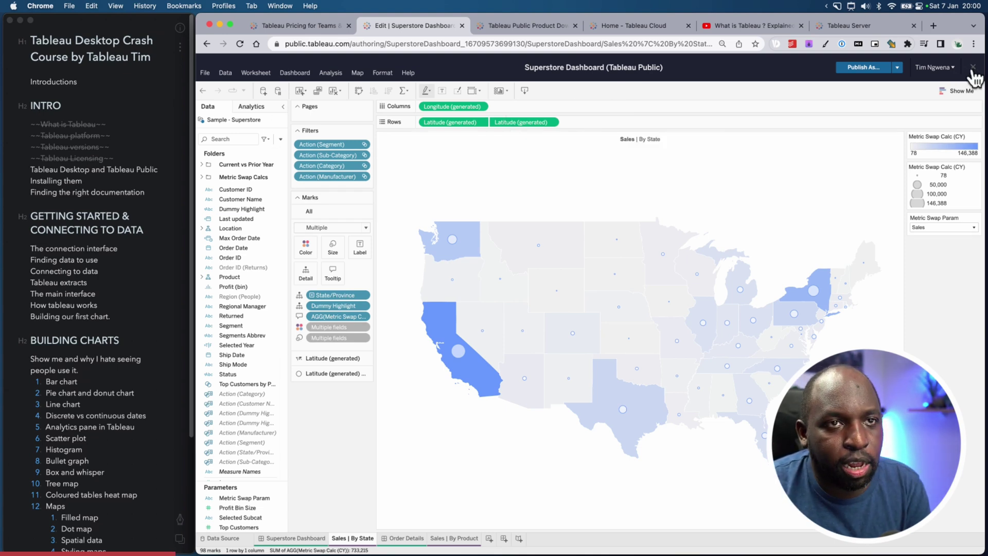
# - Close the copied workbook editor and choose Don't Publish in the Publish Workbook dialog
pyautogui.hotkey('ctrl', 'alt', 'a')
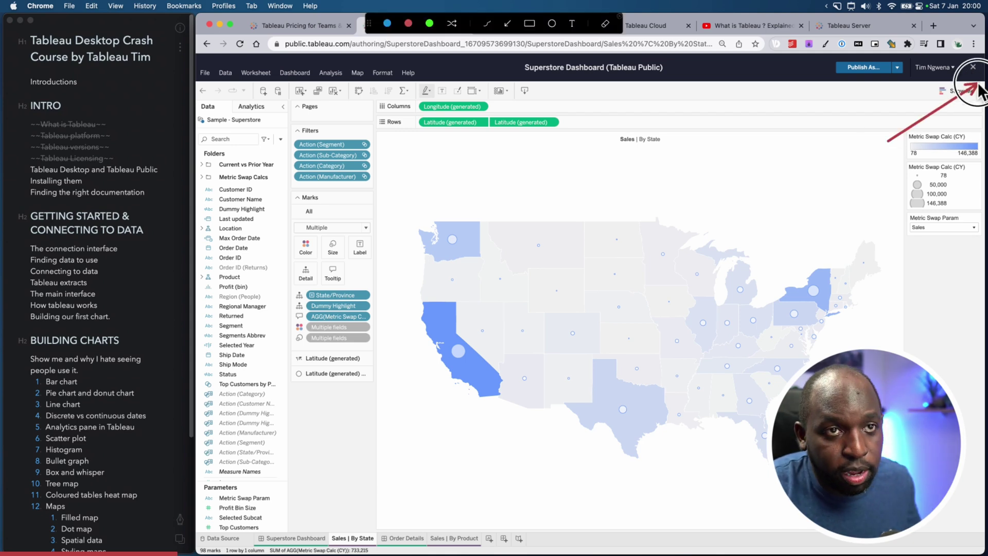
pyautogui.press('Escape')
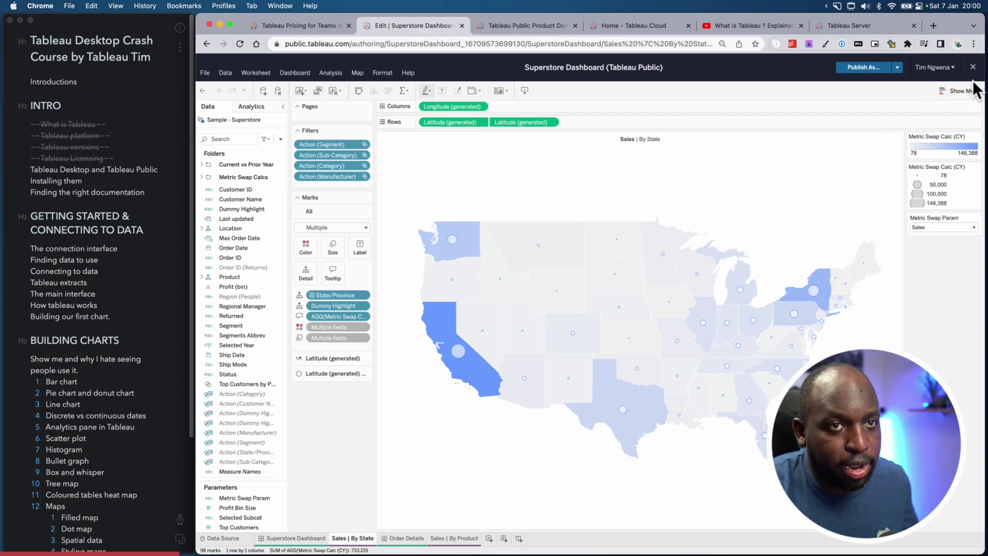
pyautogui.click(972, 68)
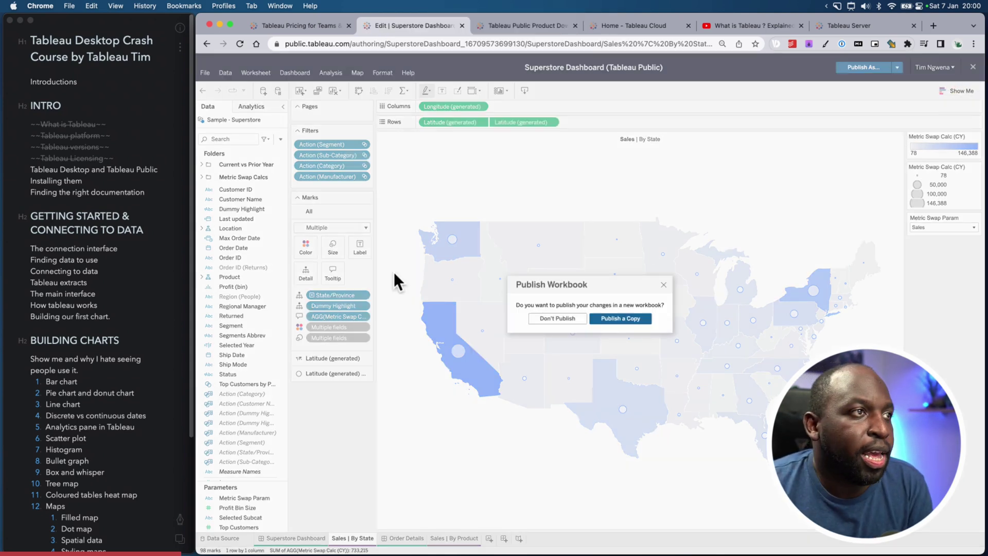
pyautogui.click(572, 319)
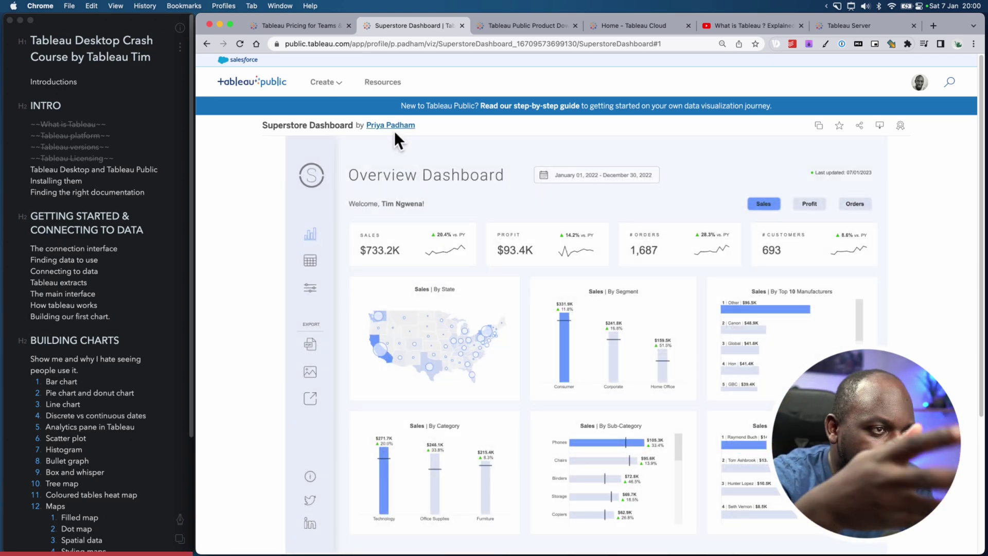
# - Start a blank workbook via Create > Web Authoring, dismiss Connect to Data, and close the editor
pyautogui.moveTo(326, 78)
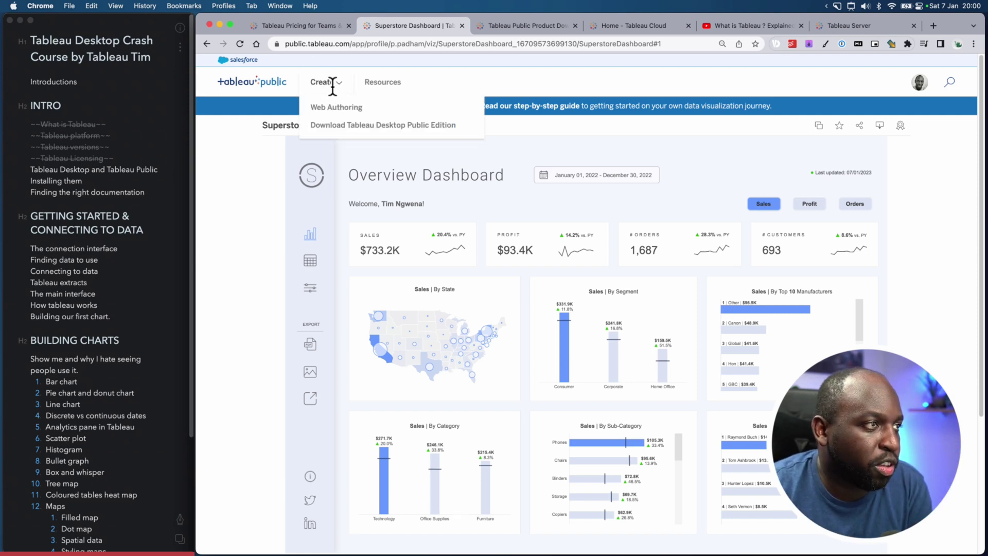
pyautogui.click(339, 107)
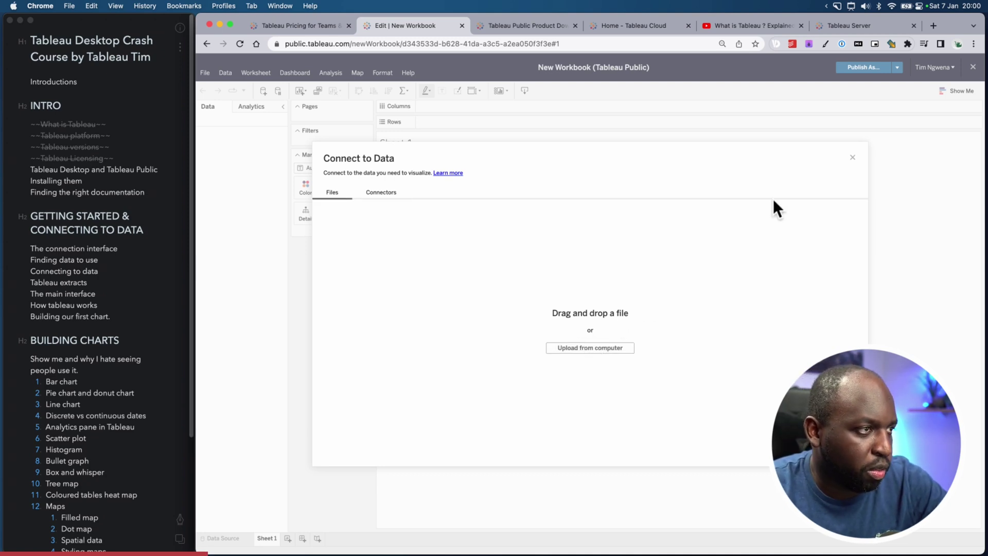
pyautogui.click(853, 157)
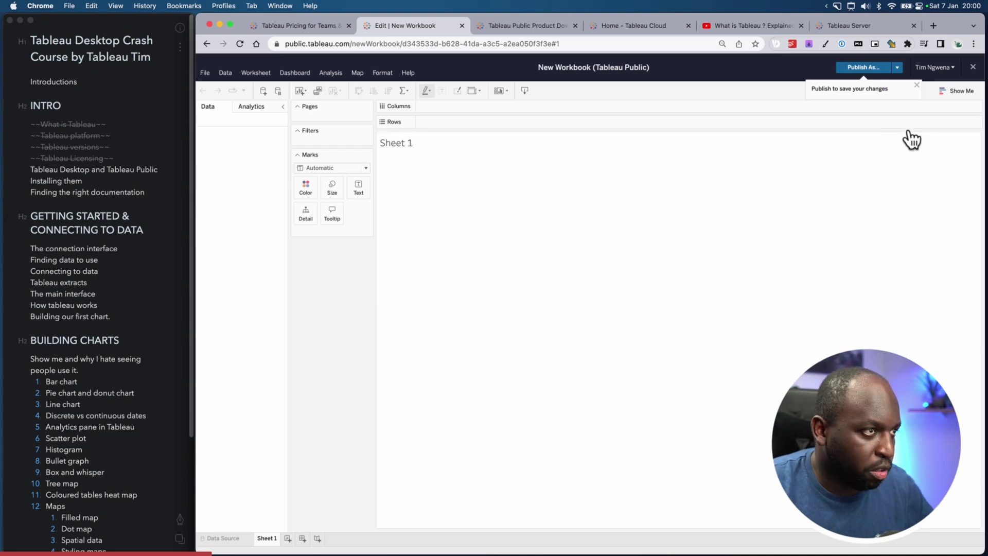
pyautogui.click(973, 67)
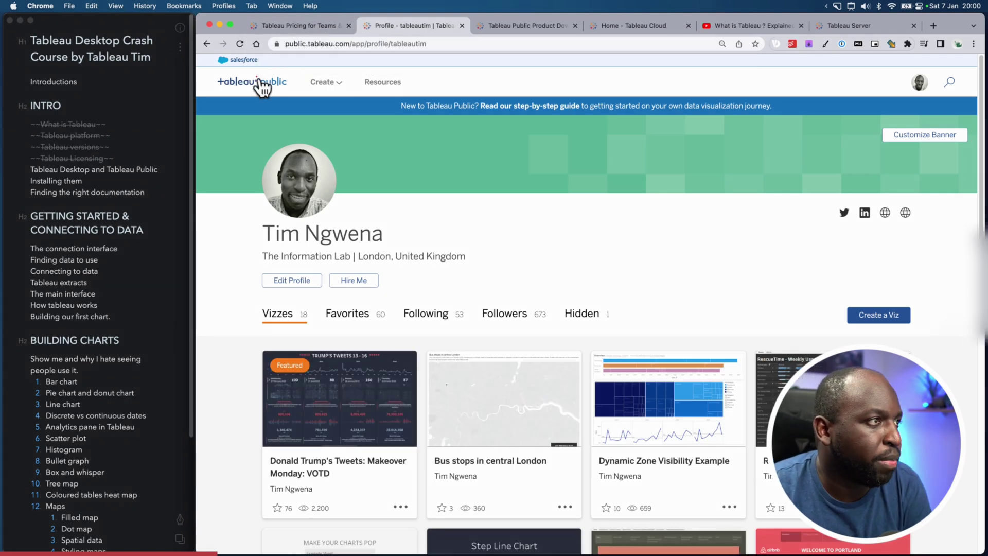
# - Switch from the Tableau Public profile to the Windows machine showing the Tableau Cloud sign-in page
pyautogui.moveTo(326, 80)
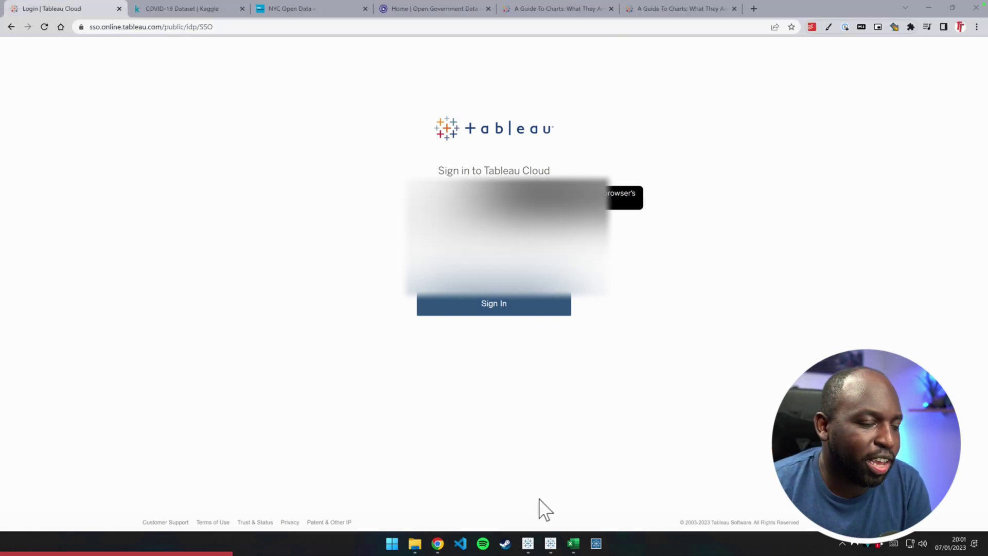
pyautogui.moveTo(525, 549)
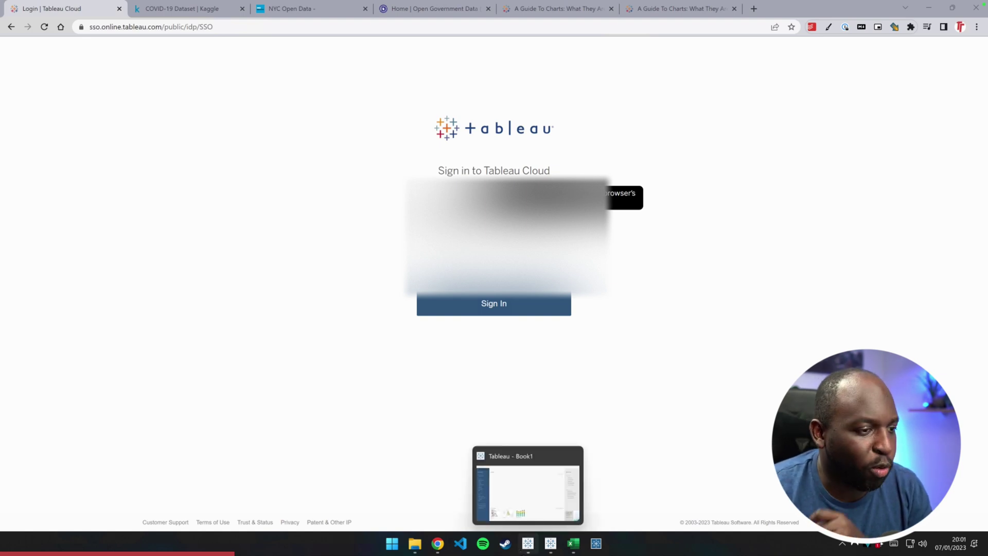
pyautogui.click(550, 544)
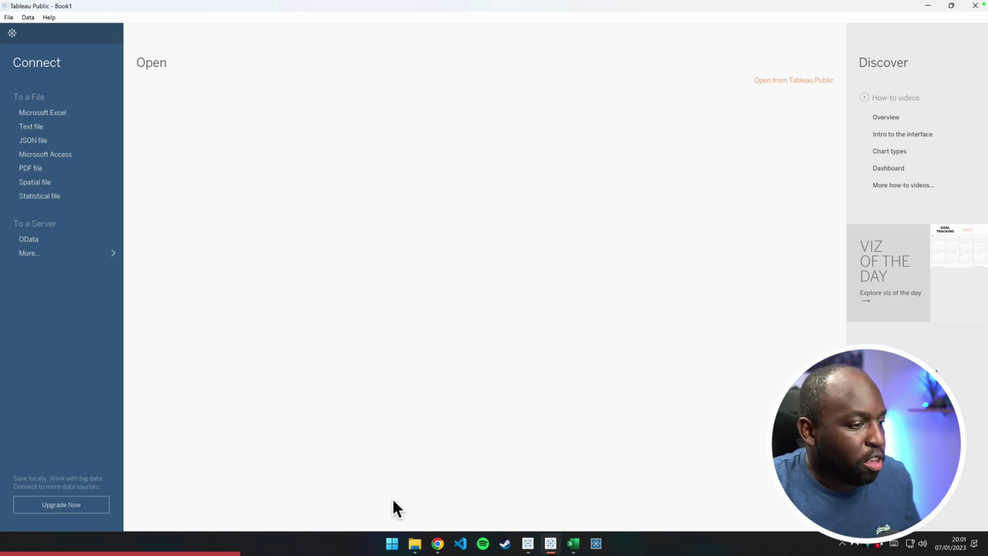
pyautogui.click(392, 543)
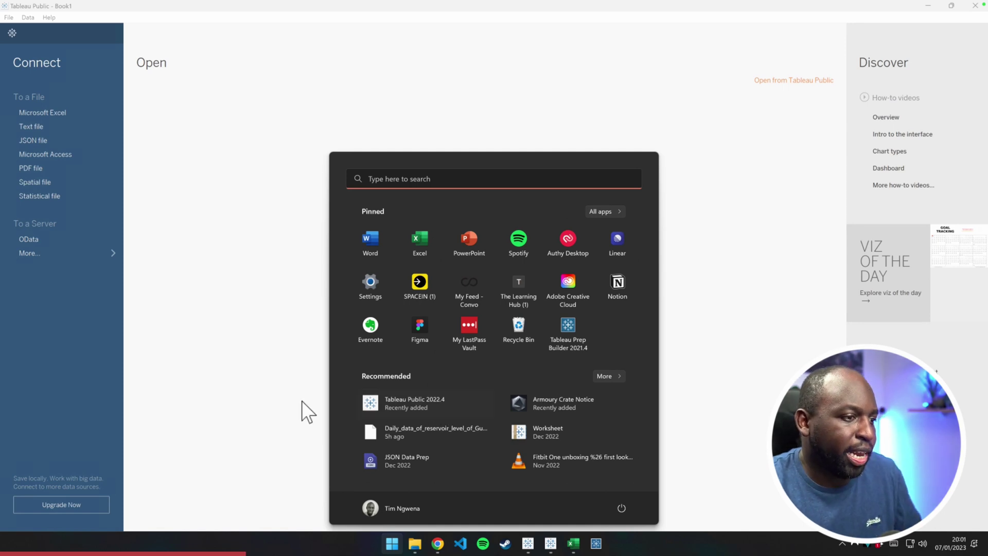
pyautogui.click(261, 399)
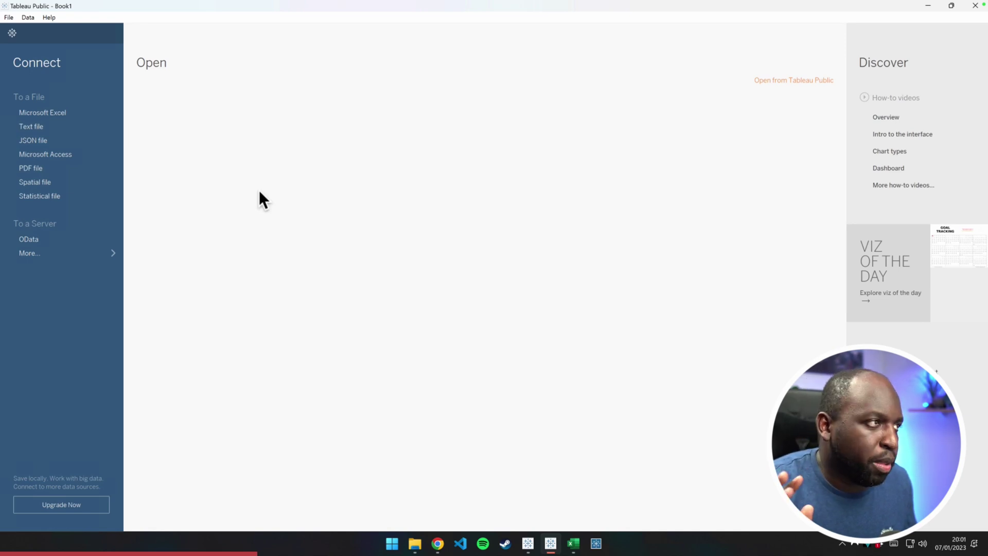
pyautogui.hotkey('ctrl', 'shift', 'd')
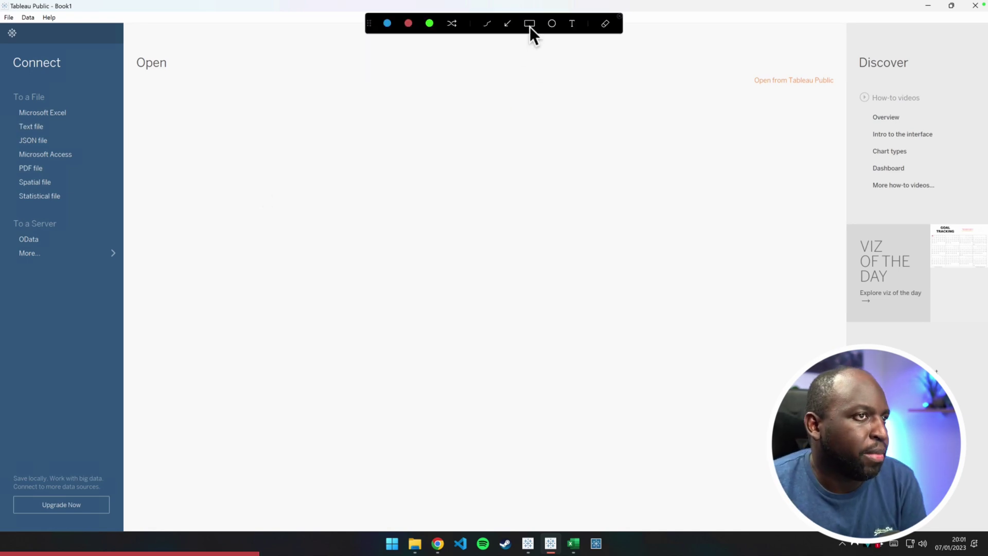
pyautogui.moveTo(2, 25)
pyautogui.mouseDown()
pyautogui.moveTo(78, 273)
pyautogui.moveTo(123, 527)
pyautogui.mouseUp()
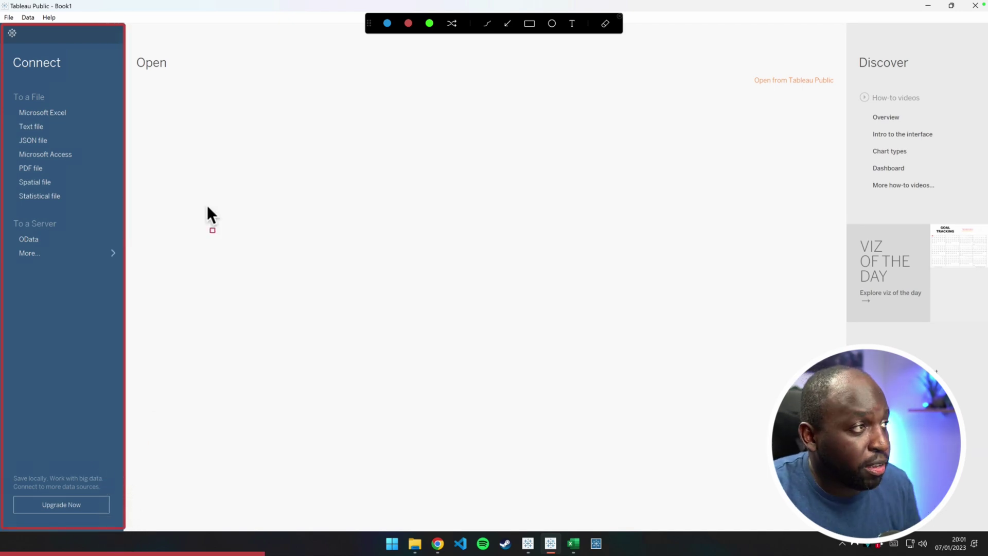
pyautogui.moveTo(130, 23)
pyautogui.mouseDown()
pyautogui.moveTo(476, 439)
pyautogui.moveTo(770, 521)
pyautogui.moveTo(844, 527)
pyautogui.mouseUp()
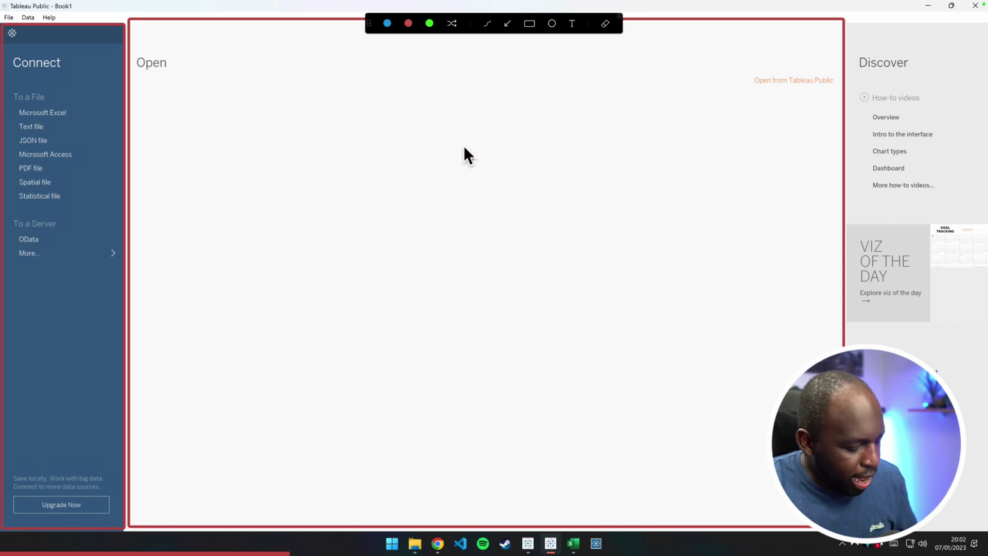
pyautogui.press('Escape')
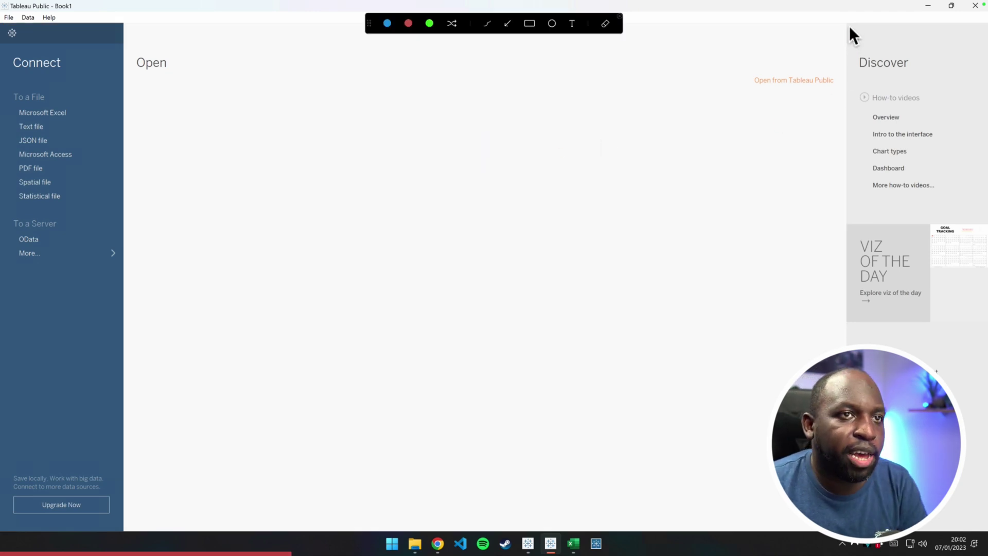
pyautogui.moveTo(848, 23)
pyautogui.mouseDown()
pyautogui.moveTo(931, 324)
pyautogui.moveTo(965, 500)
pyautogui.moveTo(984, 528)
pyautogui.mouseUp()
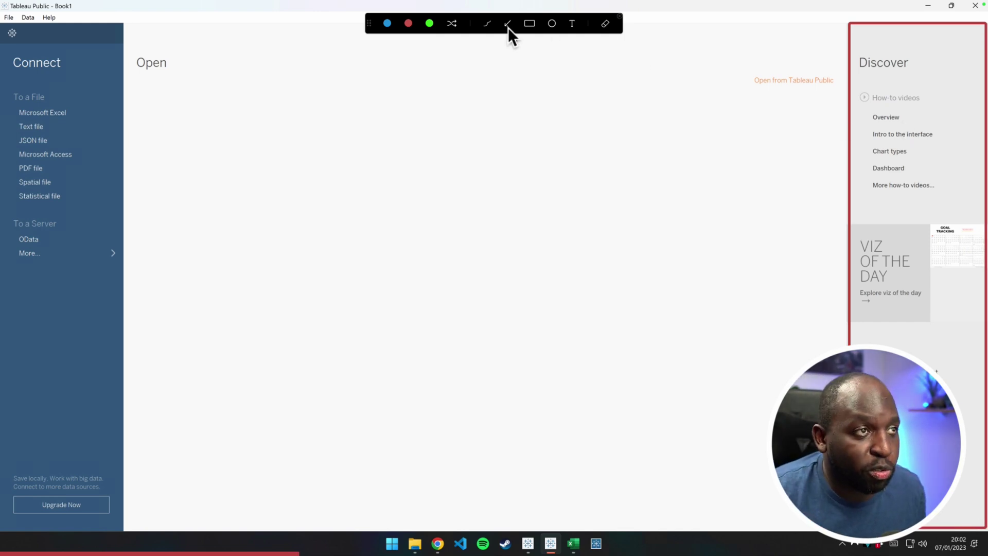
pyautogui.moveTo(856, 85)
pyautogui.mouseDown()
pyautogui.moveTo(898, 161)
pyautogui.moveTo(965, 201)
pyautogui.mouseUp()
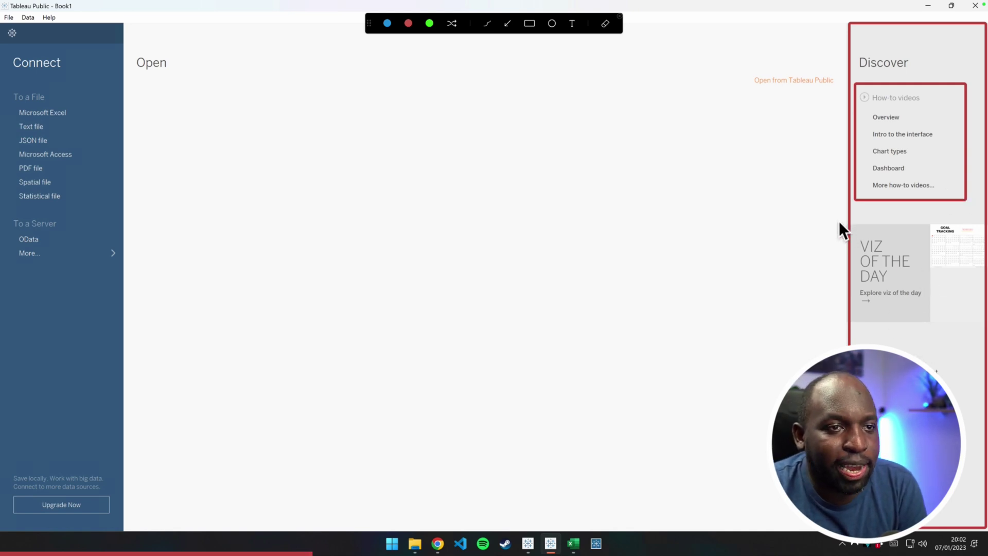
pyautogui.moveTo(838, 221)
pyautogui.mouseDown()
pyautogui.moveTo(925, 305)
pyautogui.moveTo(985, 335)
pyautogui.mouseUp()
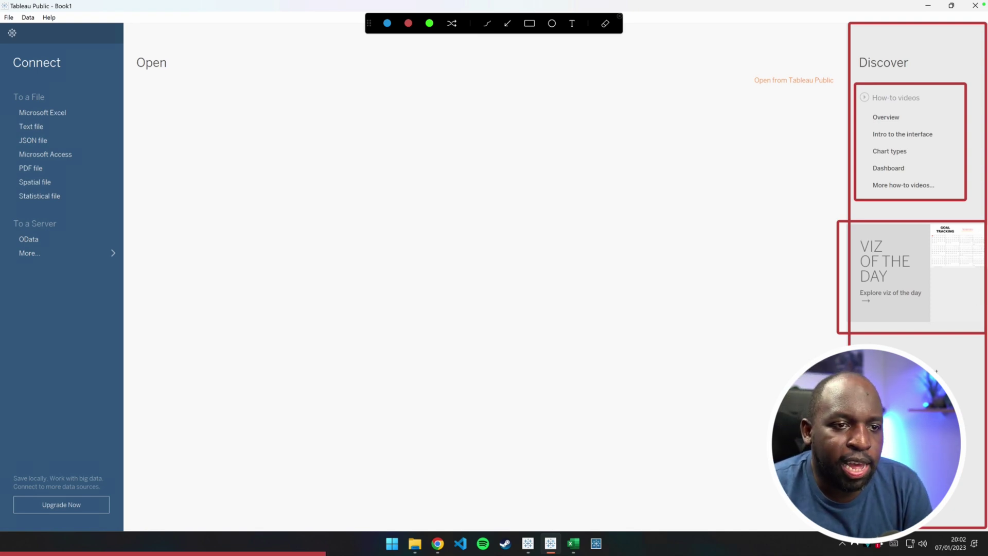
pyautogui.moveTo(967, 427)
pyautogui.mouseDown()
pyautogui.moveTo(869, 346)
pyautogui.moveTo(852, 343)
pyautogui.mouseUp()
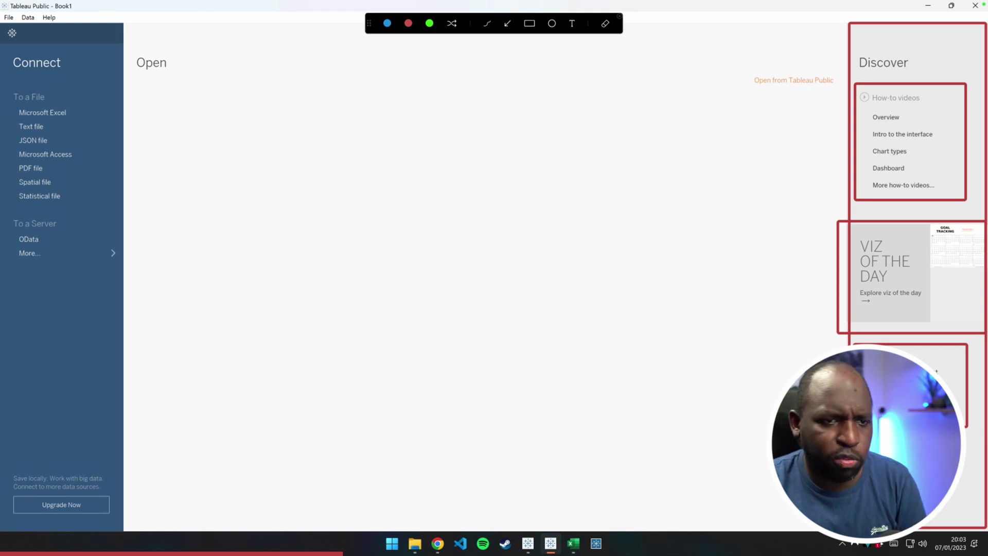
pyautogui.press('Escape')
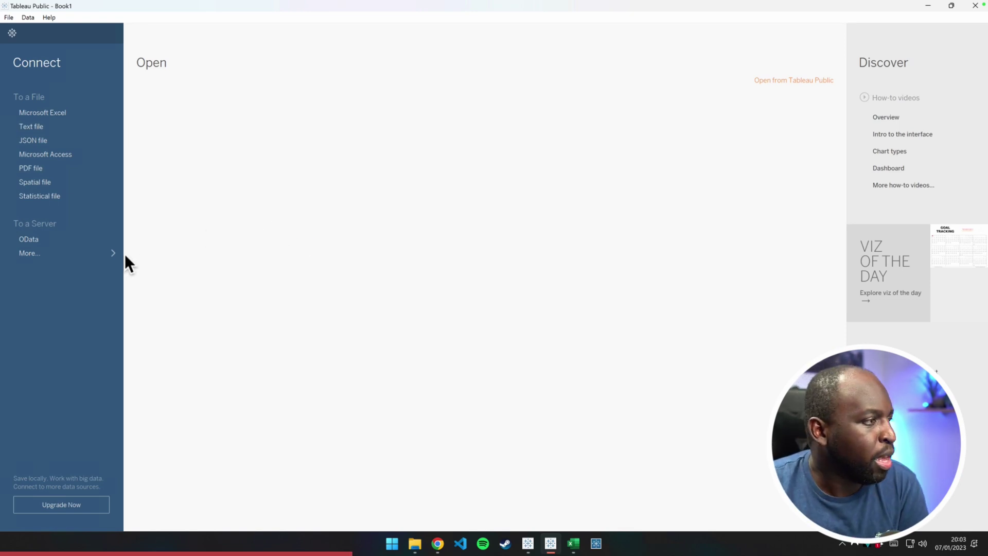
# - Expand More... under To a Server to list Google Drive, OData and Web Data Connector
pyautogui.click(65, 255)
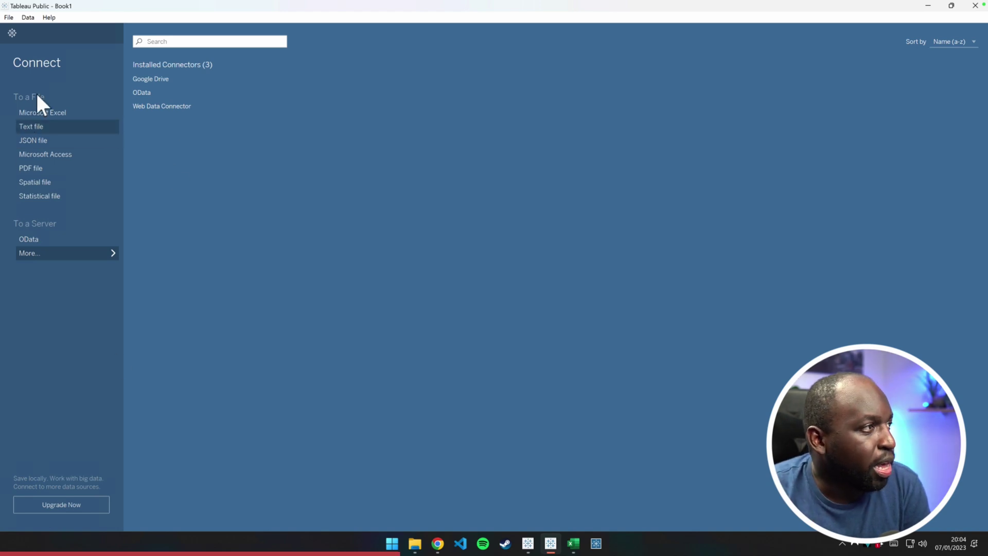
# - Collapse the server connector list and browse the File and Help menus
pyautogui.click(58, 255)
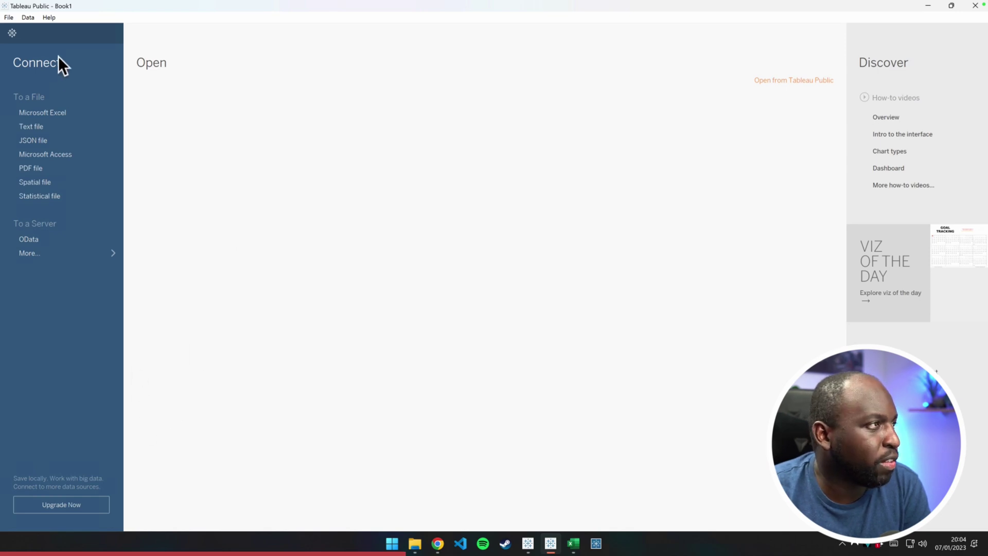
pyautogui.click(13, 17)
pyautogui.moveTo(50, 18)
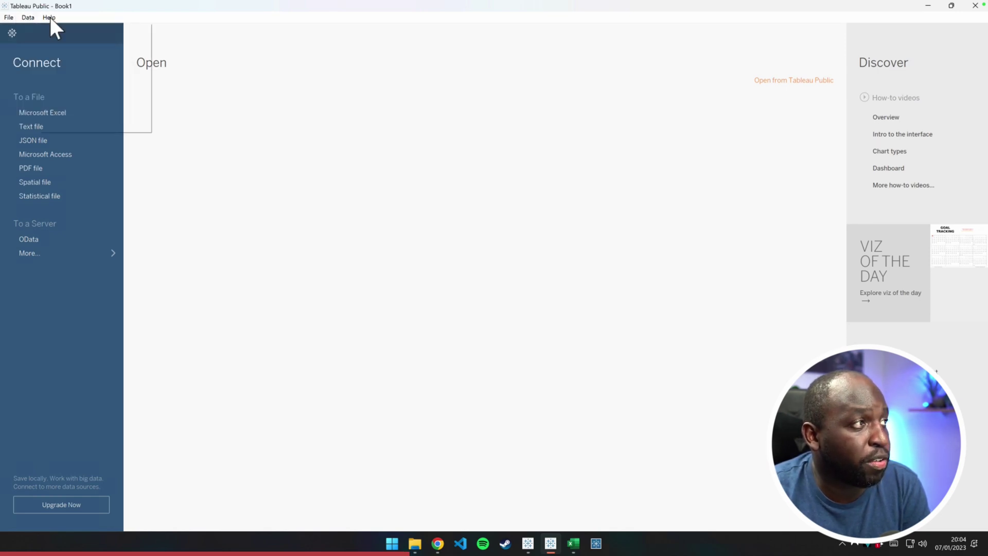
pyautogui.moveTo(18, 17)
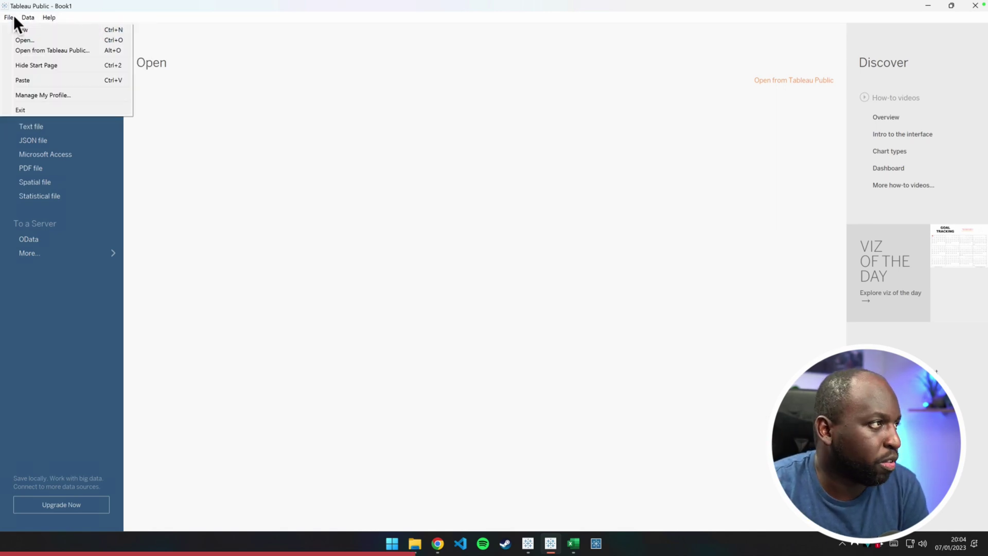
pyautogui.click(14, 17)
pyautogui.click(48, 17)
pyautogui.click(258, 163)
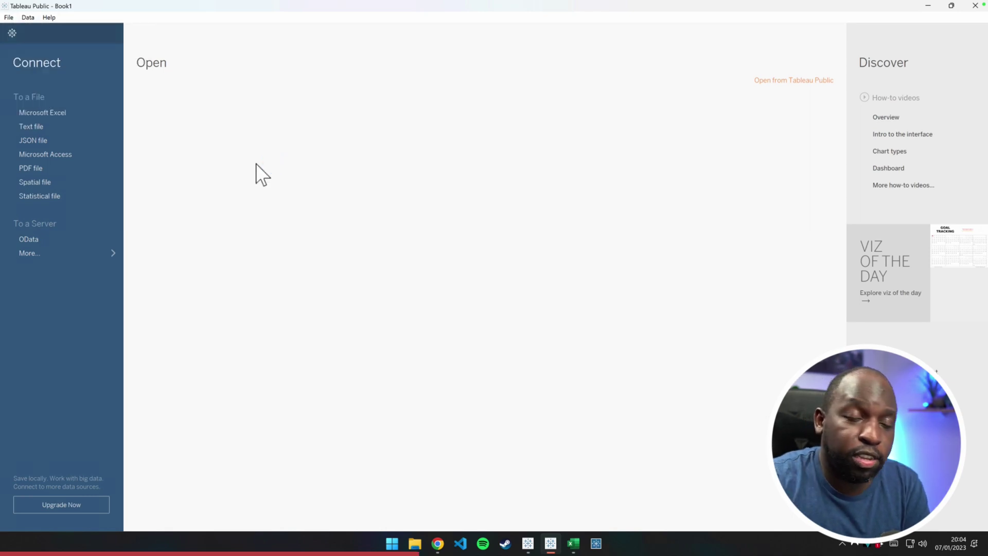
# - Outline the Tableau logo in red with on-screen drawing, then clear the annotation
pyautogui.hotkey('ctrl', 'shift', 'd')
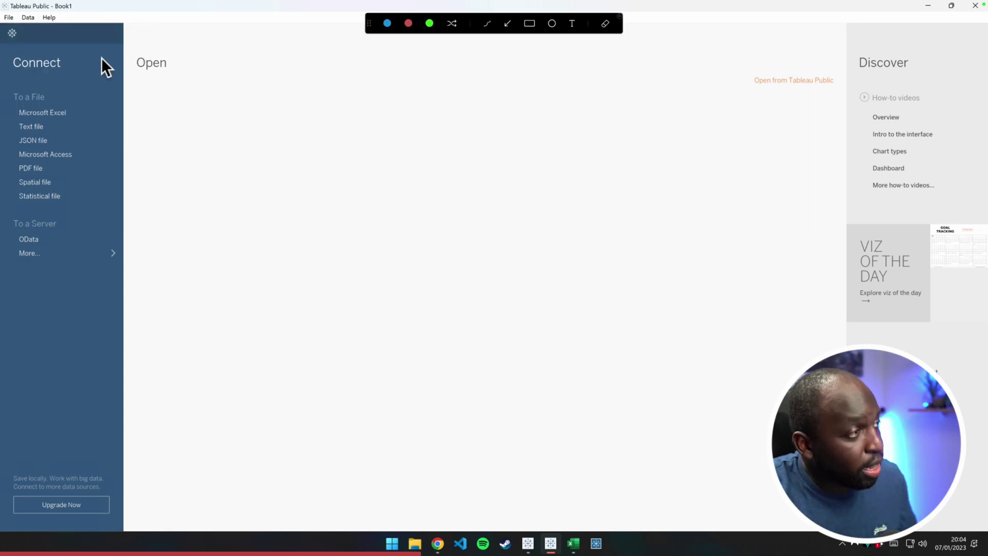
pyautogui.moveTo(26, 49); pyautogui.dragTo(1, 23)
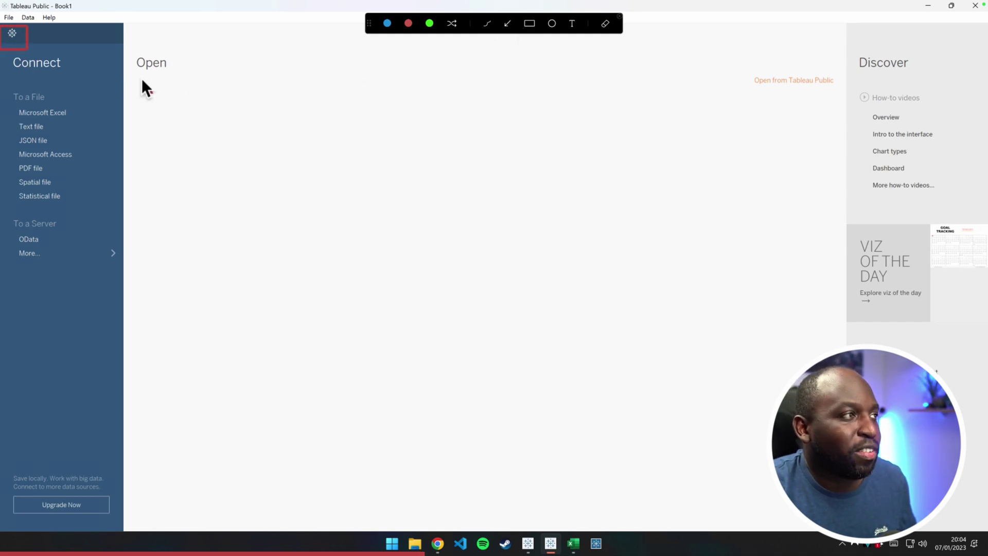
pyautogui.hotkey('ctrl', 'shift', 'd')
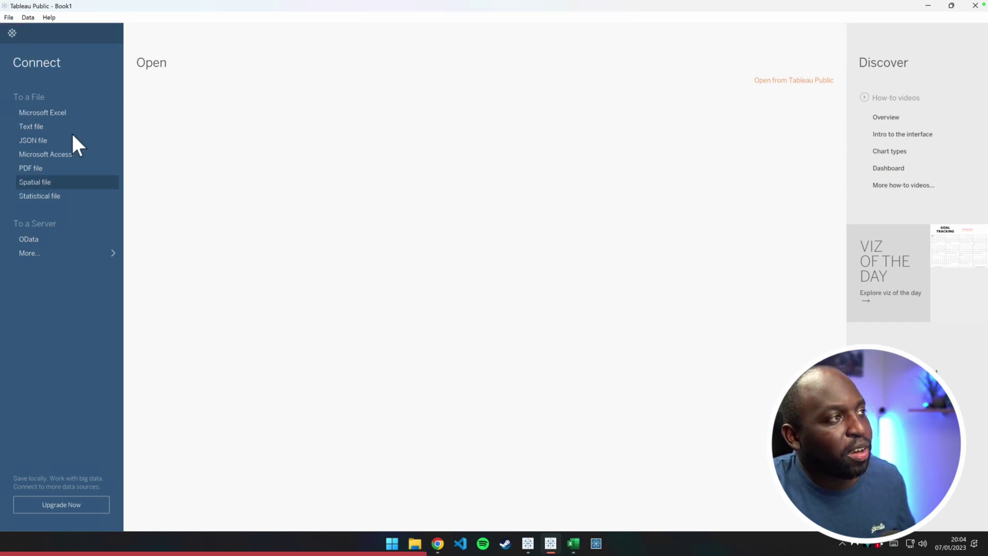
# - Switch to Sheet 1 and browse the File and Server menus, including the saving options
pyautogui.click(11, 33)
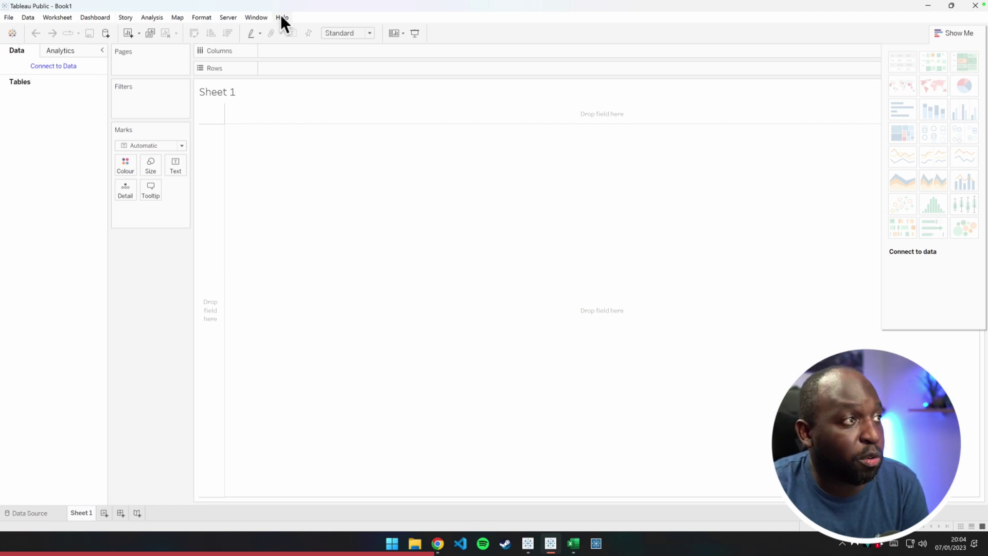
pyautogui.click(7, 20)
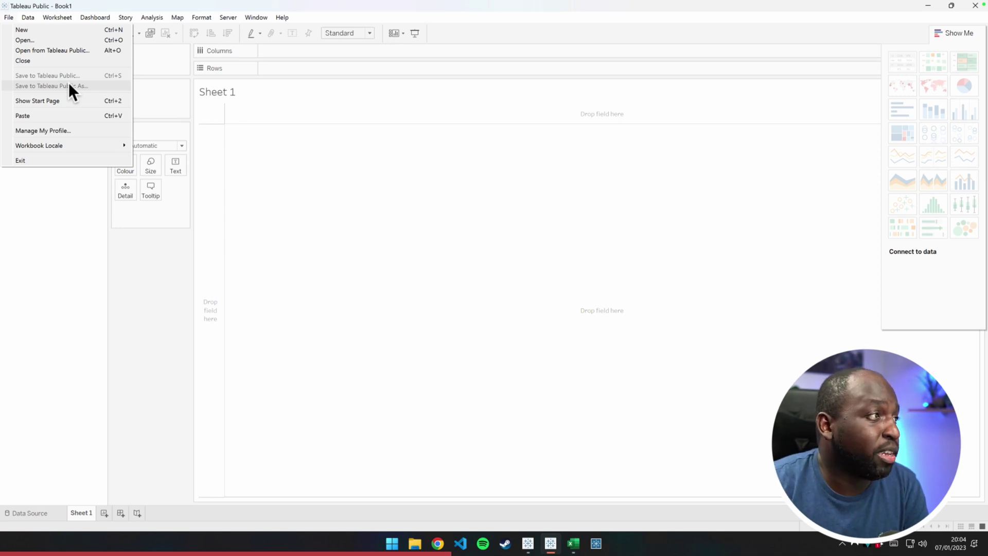
pyautogui.click(228, 18)
pyautogui.click(228, 18)
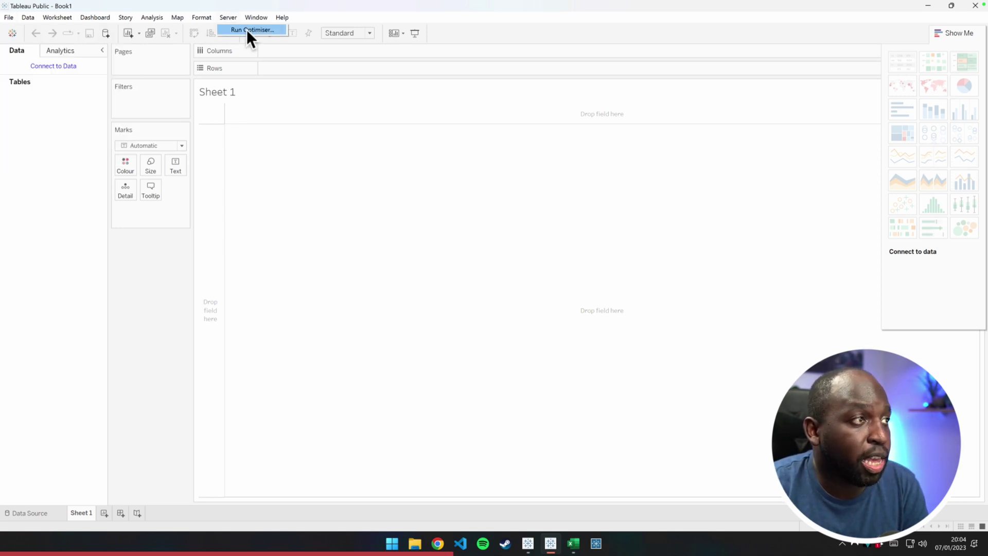
pyautogui.click(224, 18)
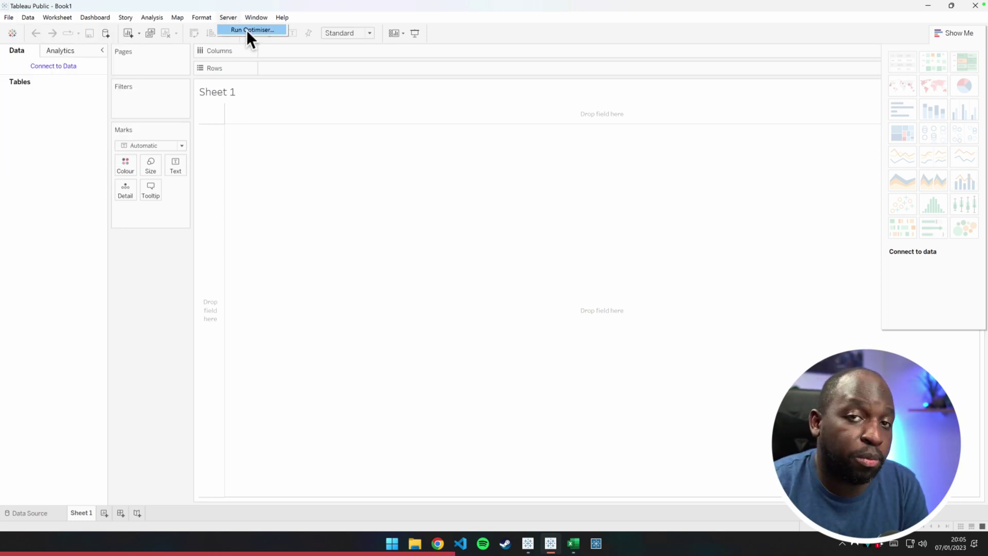
pyautogui.click(247, 30)
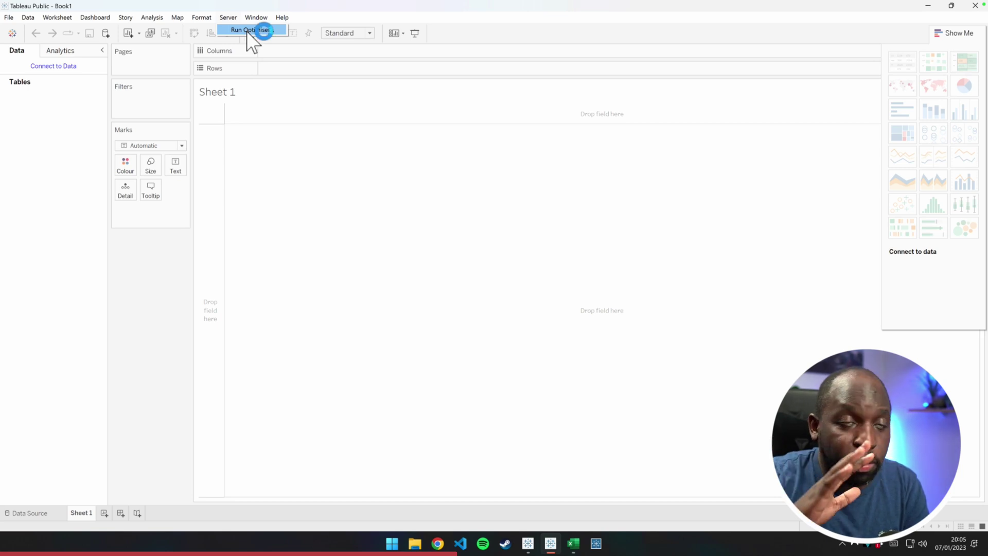
pyautogui.click(10, 17)
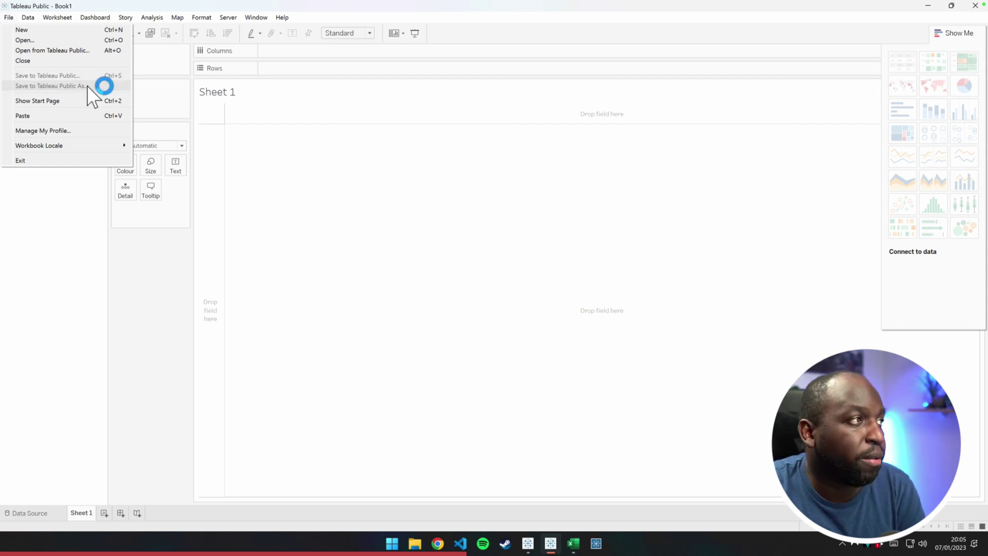
pyautogui.click(329, 218)
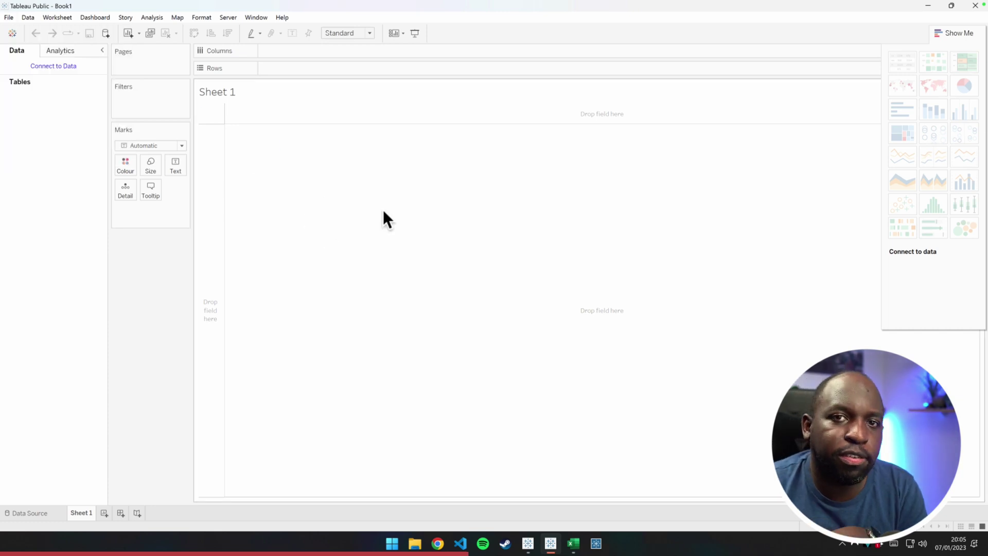
# - Collapse the Show Me panel, then toggle between the start page and Sheet 1
pyautogui.click(957, 32)
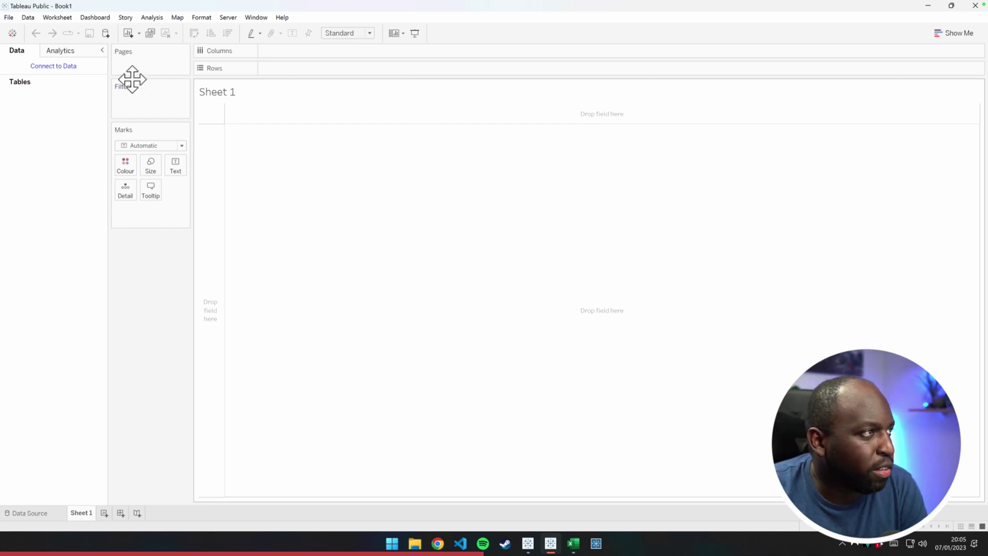
pyautogui.hotkey('ctrl', 'shift', 'd')
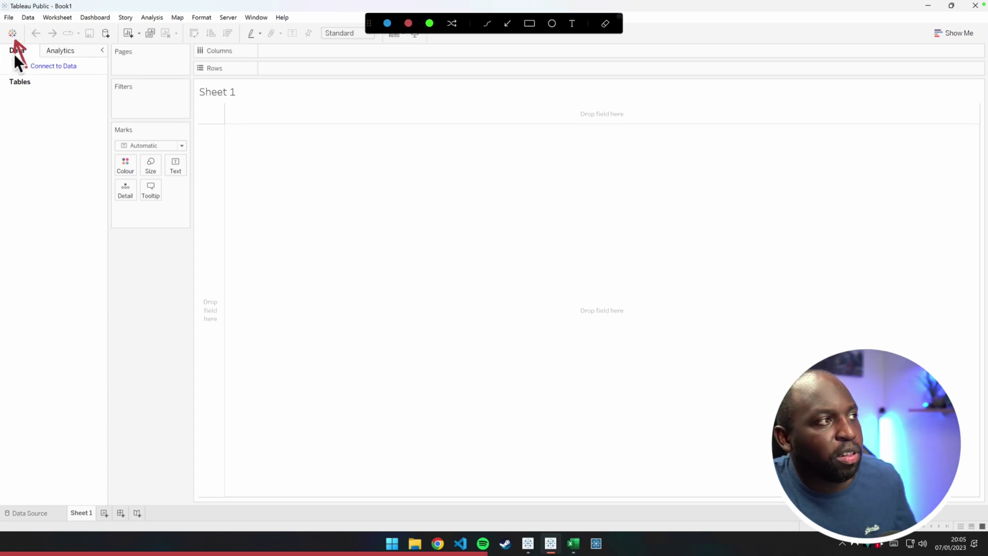
pyautogui.hotkey('ctrl', 'shift', 'd')
pyautogui.click(12, 34)
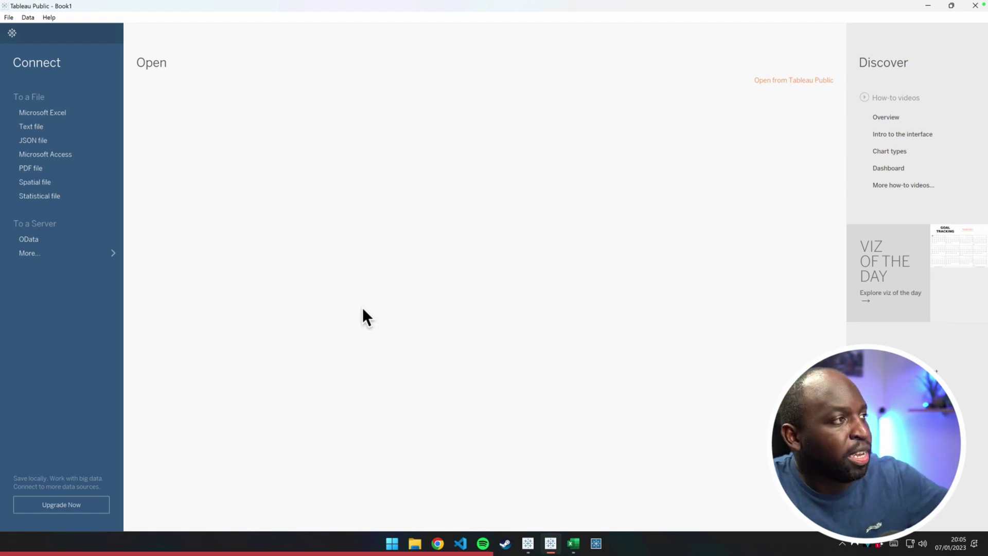
pyautogui.click(14, 32)
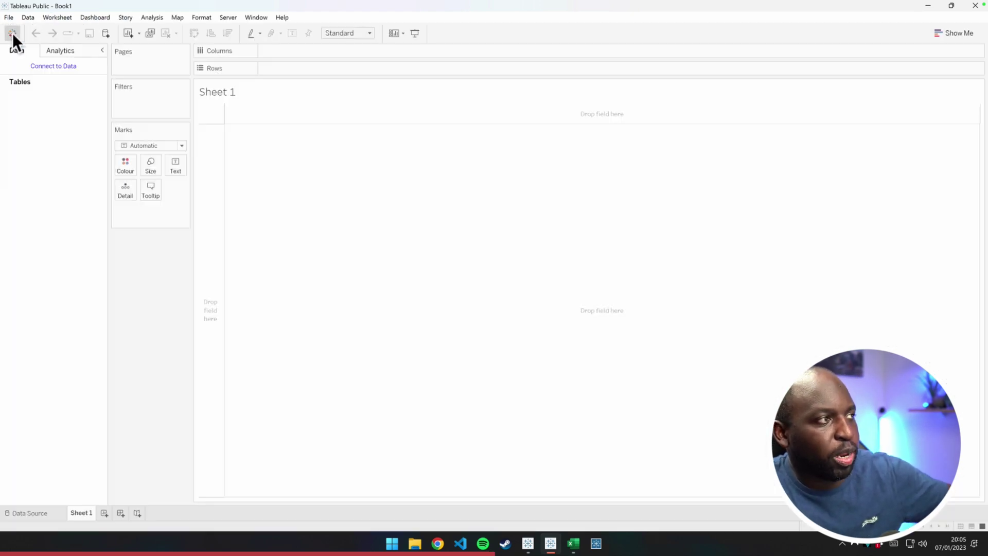
pyautogui.click(12, 33)
pyautogui.click(12, 33)
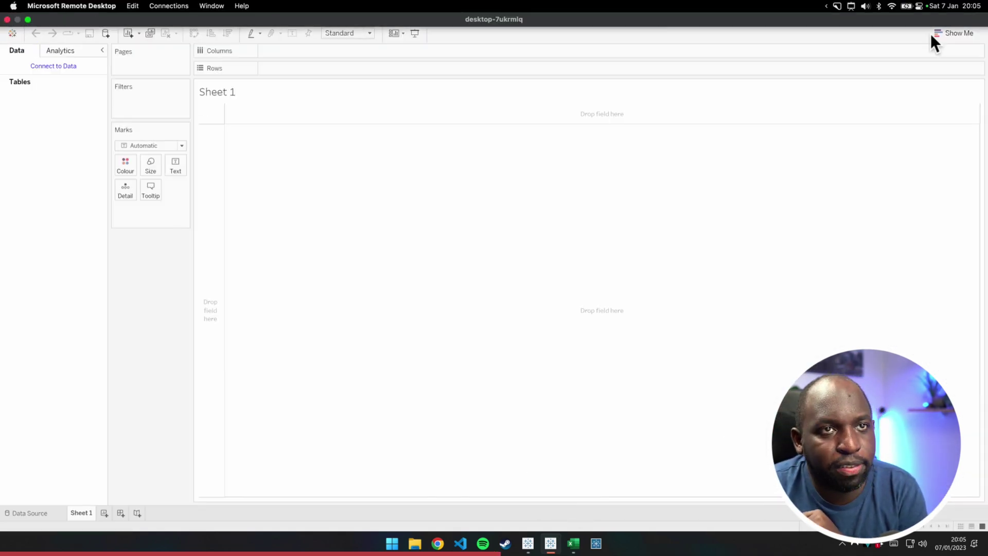
# - Minimize Remote Desktop, restore Tableau Desktop's start page, and outline the Connect pane in red
pyautogui.click(927, 6)
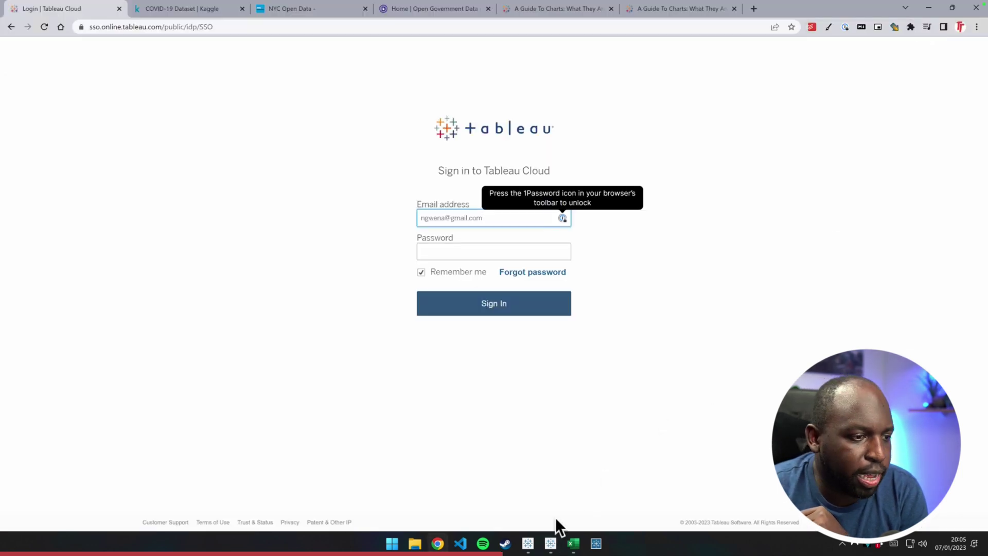
pyautogui.click(527, 544)
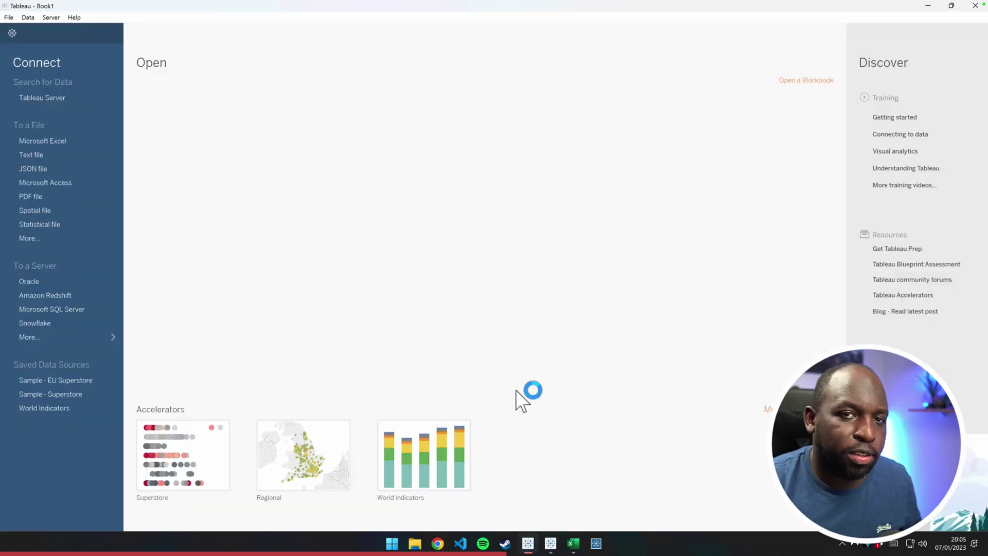
pyautogui.hotkey('ctrl', 'shift', 'd')
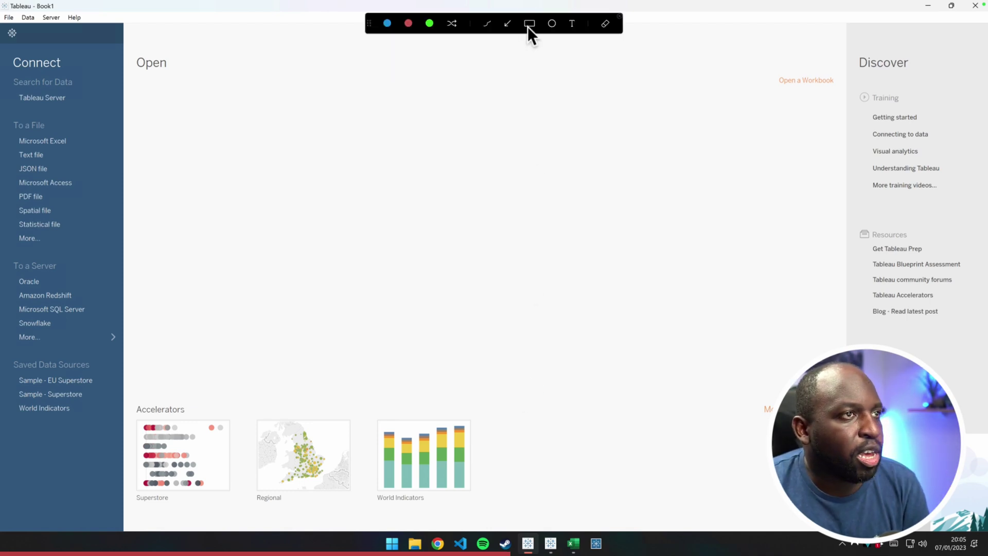
pyautogui.moveTo(8, 47); pyautogui.dragTo(10, 88)
pyautogui.moveTo(106, 360); pyautogui.dragTo(126, 473)
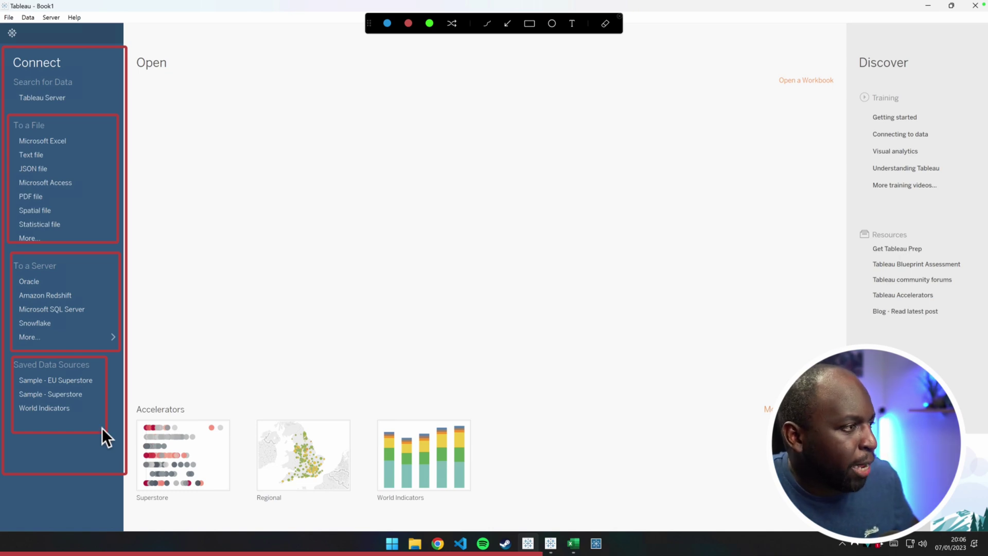
# - Expand the full server connectors list and box the Additional Connectors section in red
pyautogui.click(101, 337)
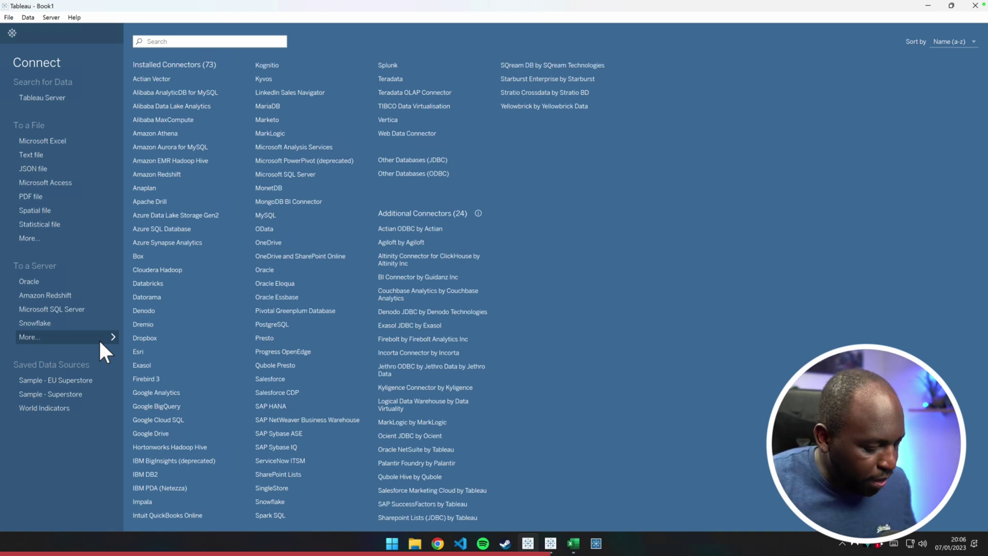
pyautogui.hotkey('ctrl', 'shift', 'd')
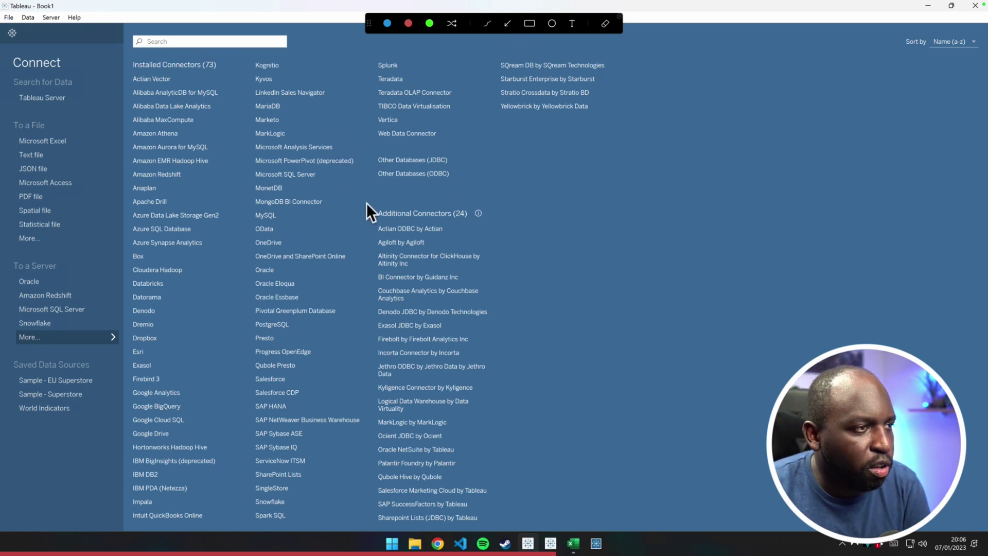
pyautogui.moveTo(366, 202)
pyautogui.mouseDown()
pyautogui.moveTo(496, 476)
pyautogui.moveTo(505, 524)
pyautogui.mouseUp()
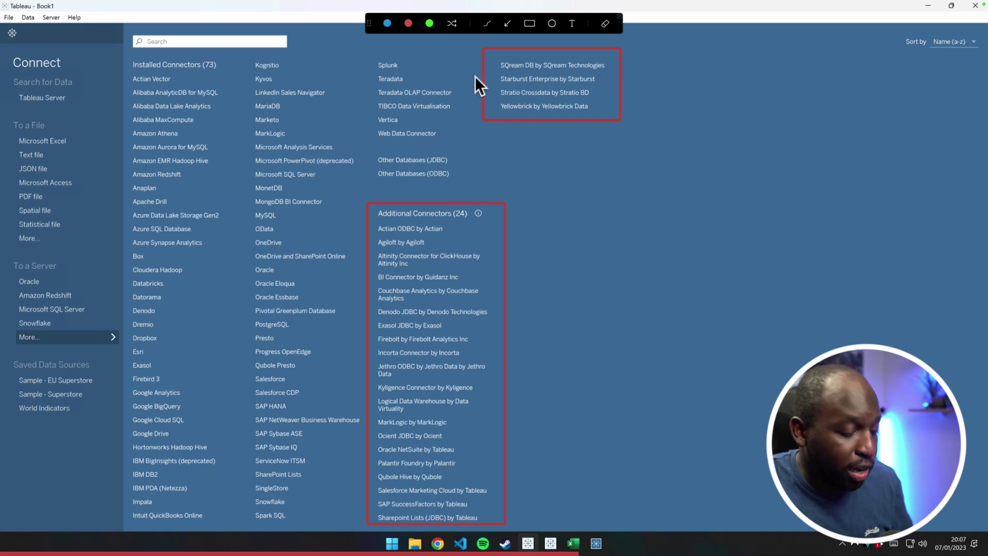
pyautogui.press('Escape')
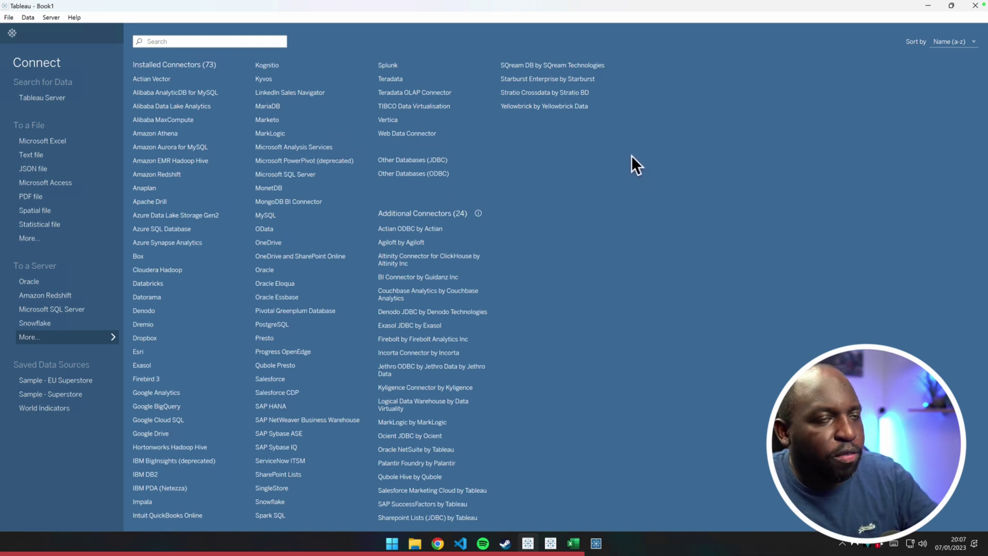
# - Highlight the Other Databases (JDBC/ODBC) and Web Data Connector entries, then close the connectors list
pyautogui.hotkey('ctrl', 'shift', 'a')
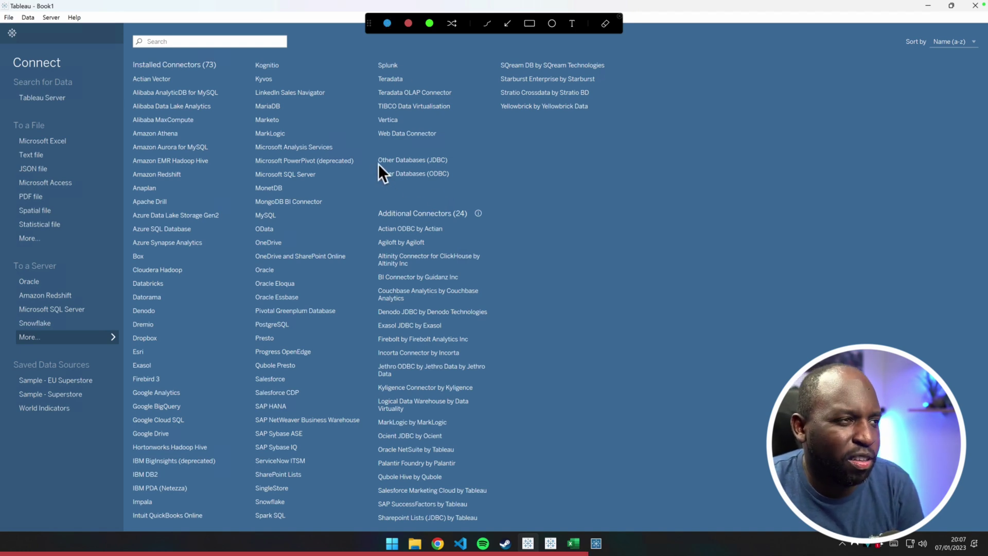
pyautogui.moveTo(370, 151)
pyautogui.mouseDown()
pyautogui.moveTo(440, 187)
pyautogui.moveTo(458, 183)
pyautogui.mouseUp()
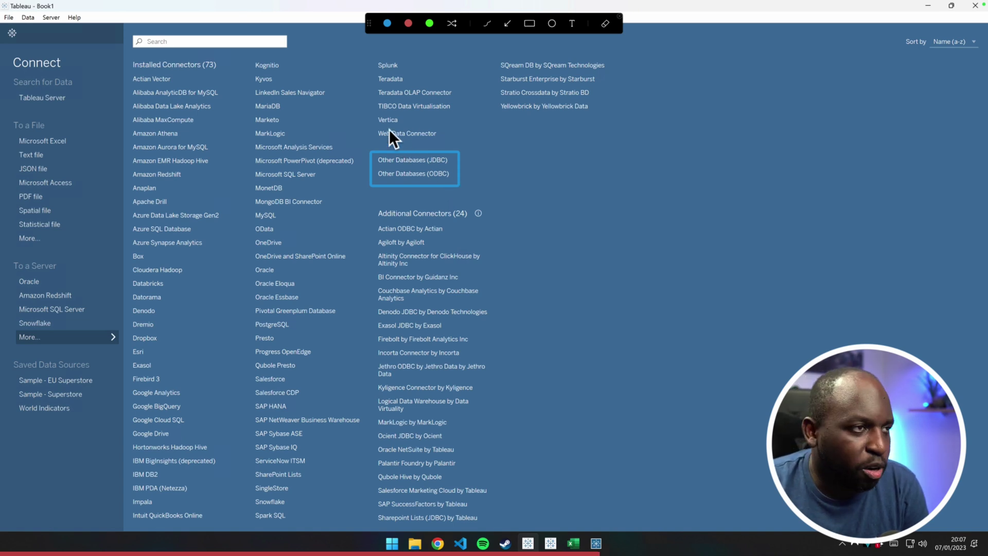
pyautogui.moveTo(369, 126); pyautogui.dragTo(446, 140)
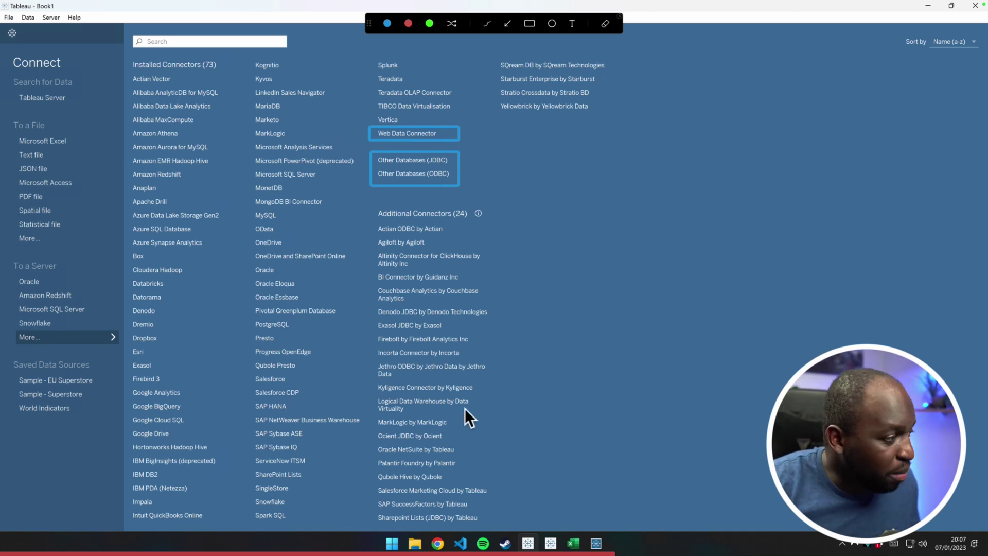
pyautogui.press('Escape')
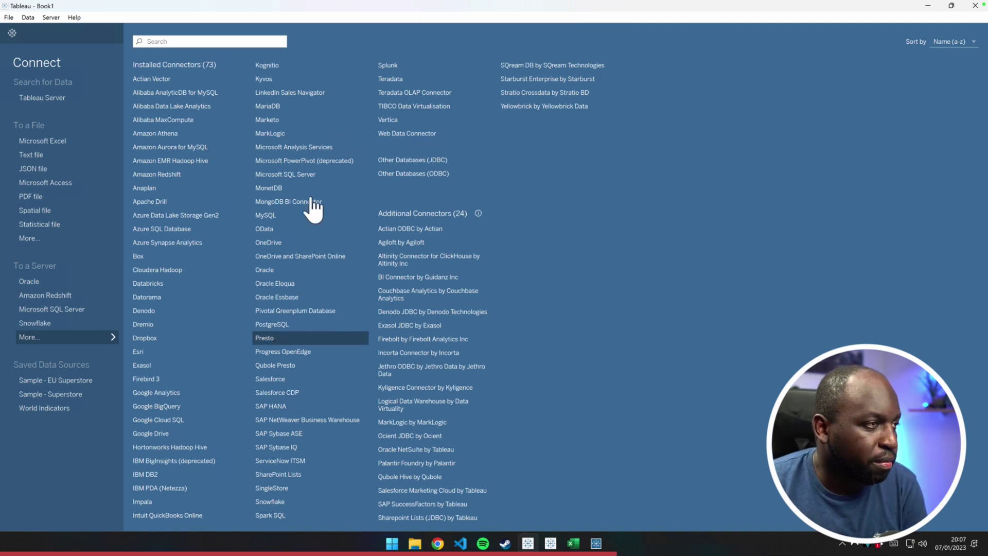
pyautogui.click(71, 337)
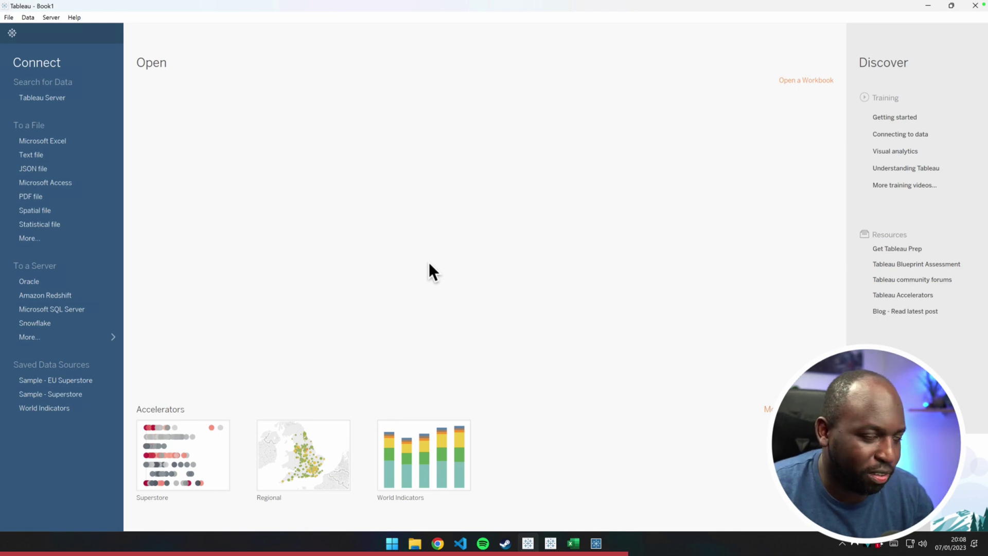
# - Box the Accelerators section and point arrows at the Superstore, Regional and World Indicators thumbnails
pyautogui.hotkey('ctrl', 'shift', 'd')
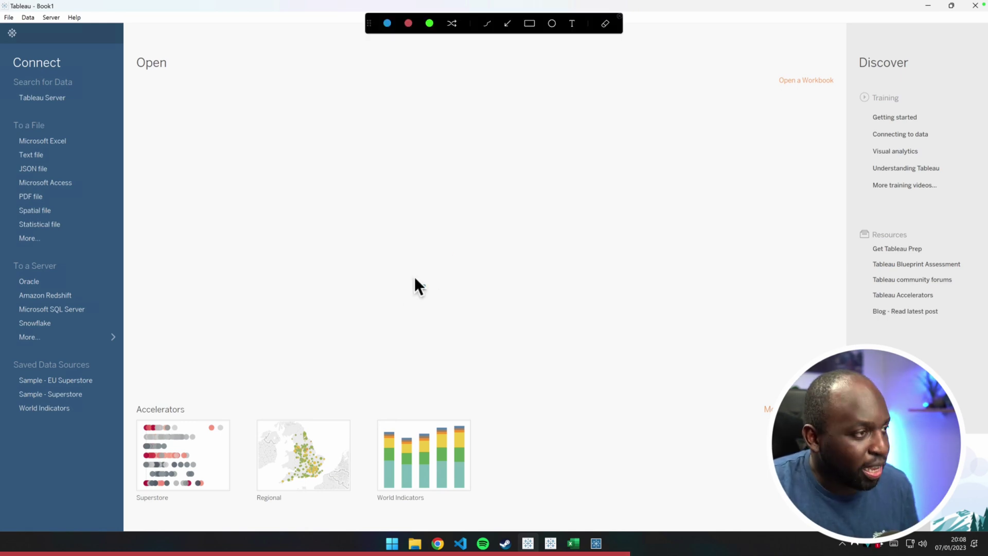
pyautogui.moveTo(129, 388)
pyautogui.mouseDown()
pyautogui.moveTo(149, 412)
pyautogui.moveTo(412, 501)
pyautogui.moveTo(797, 513)
pyautogui.mouseUp()
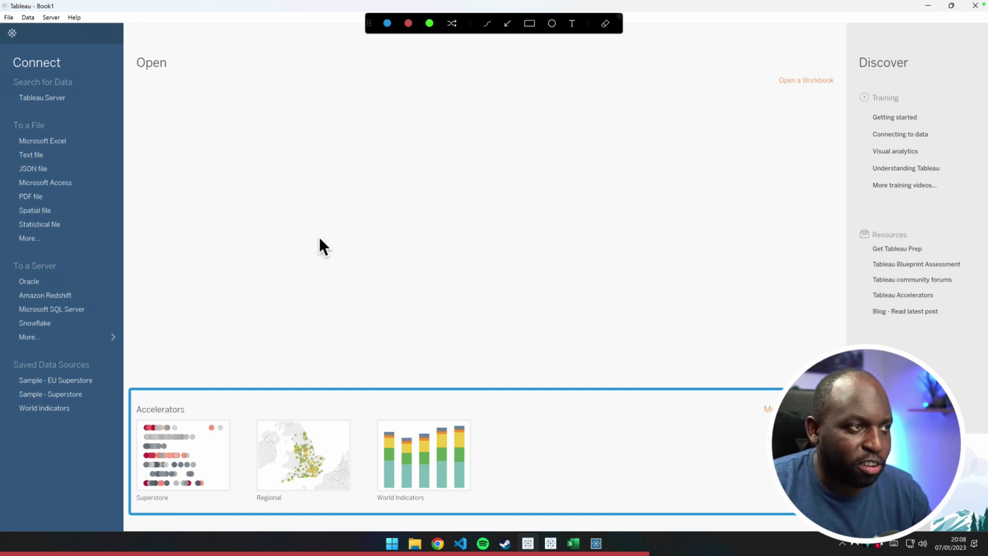
pyautogui.moveTo(229, 304); pyautogui.dragTo(197, 414)
pyautogui.moveTo(328, 281); pyautogui.dragTo(317, 415)
pyautogui.moveTo(440, 301)
pyautogui.mouseDown()
pyautogui.moveTo(442, 414)
pyautogui.moveTo(432, 425)
pyautogui.mouseUp()
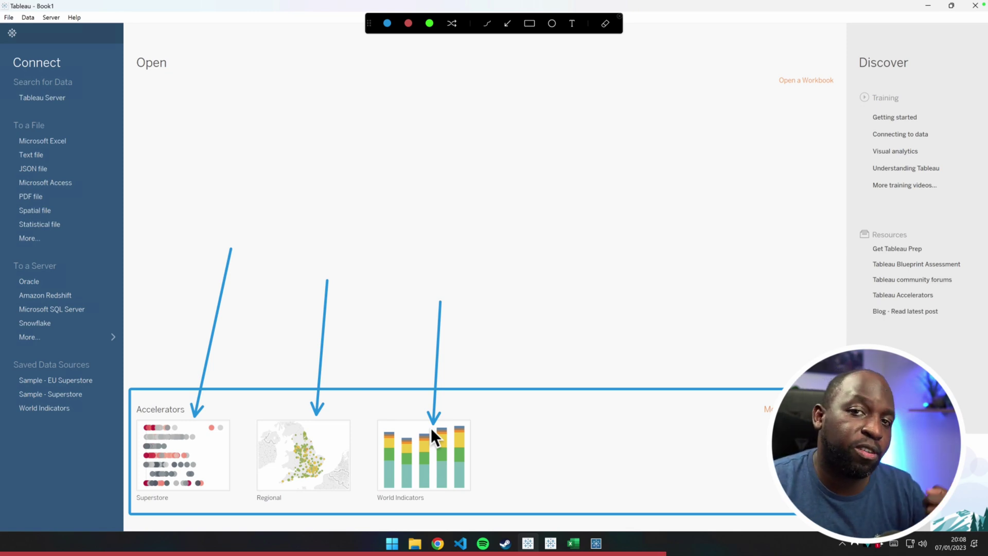
pyautogui.press('Escape')
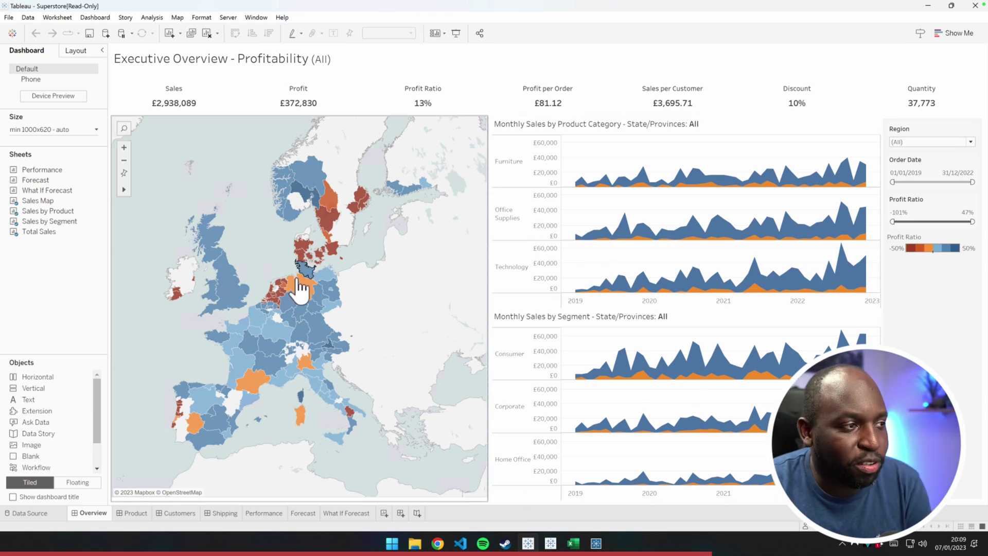
# - Filter the dashboard to Alsace-Champagne-Ardenne-Lorraine on the map, then clear the region filter
pyautogui.moveTo(299, 290)
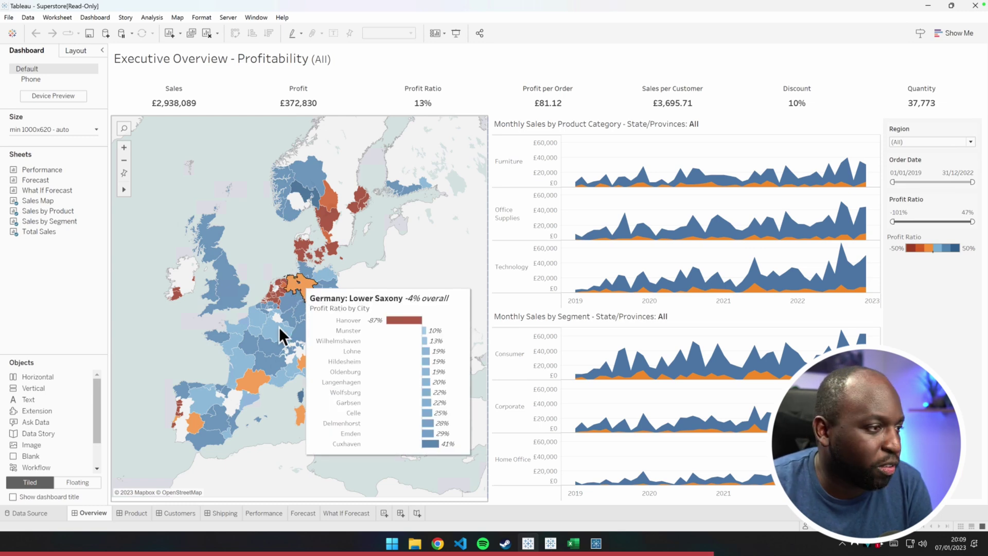
pyautogui.moveTo(275, 335)
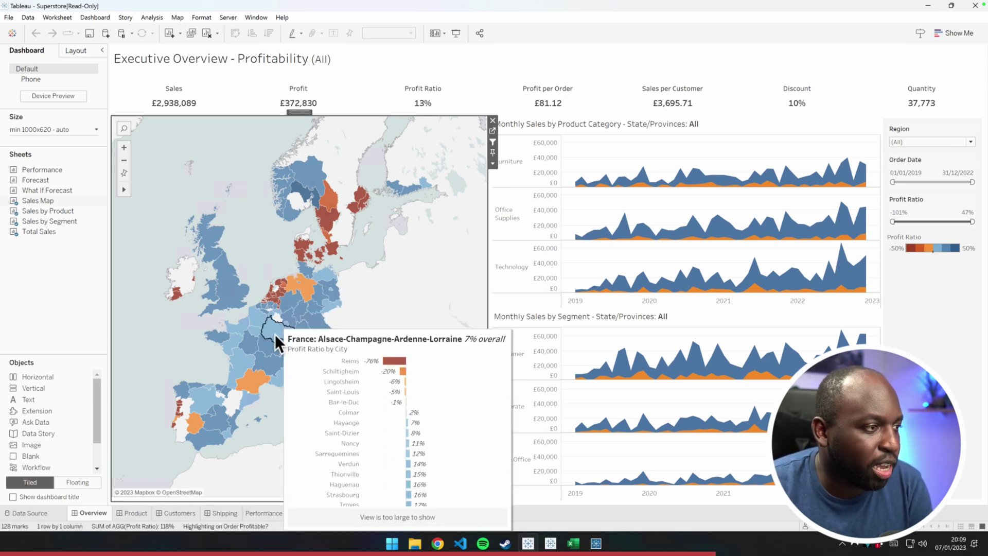
pyautogui.click(275, 334)
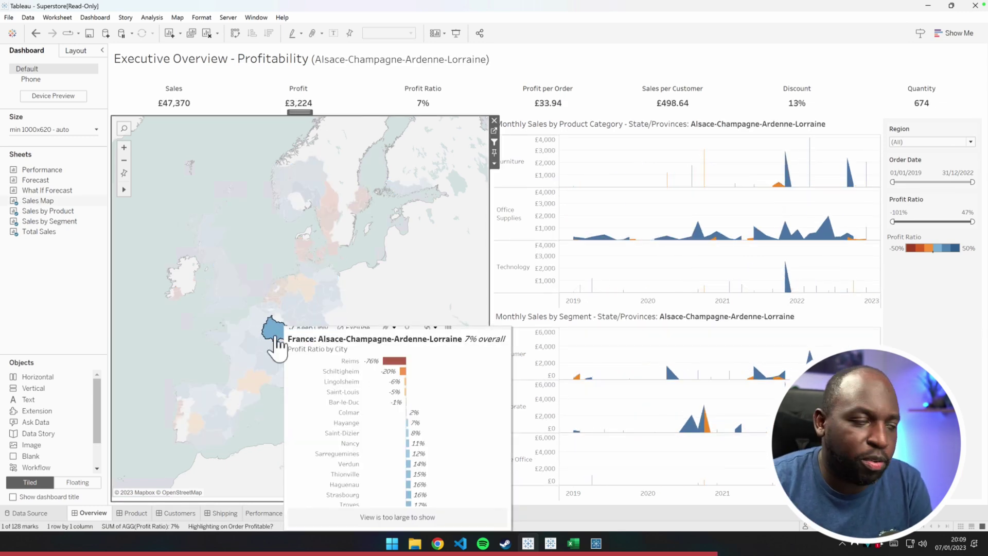
pyautogui.click(258, 263)
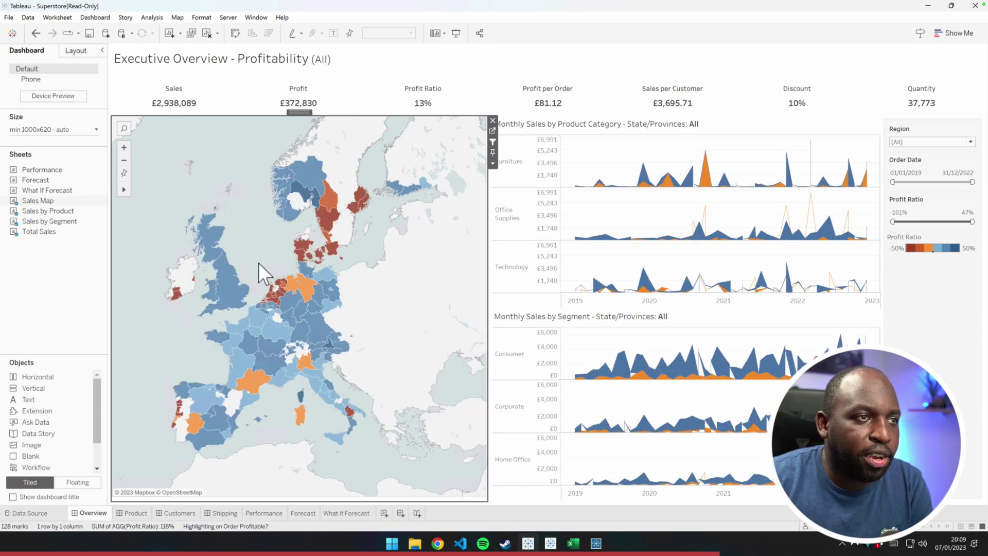
# - View the Product Drilldown dashboard, then the On-Time Shipment Trends dashboard, keeping the window maximized
pyautogui.click(135, 513)
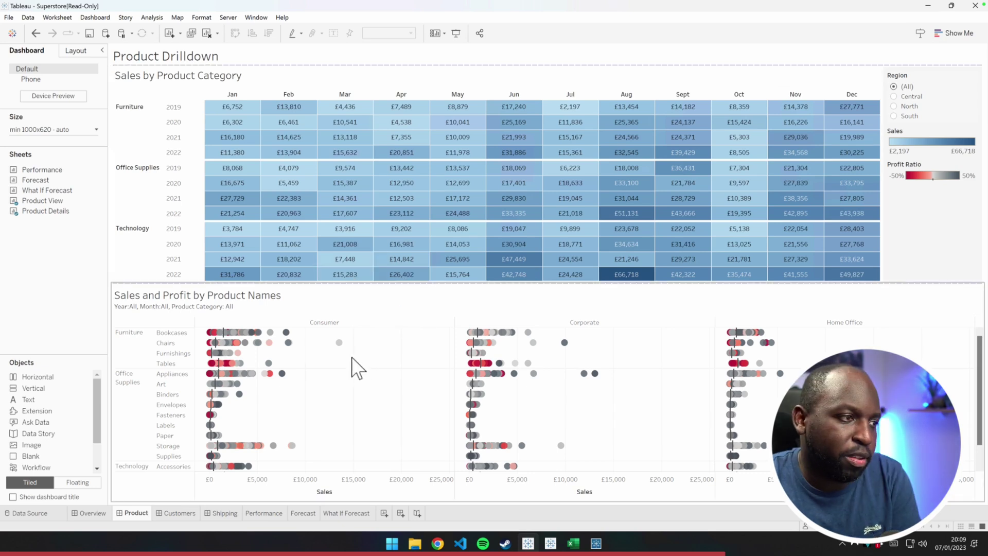
pyautogui.moveTo(345, 349)
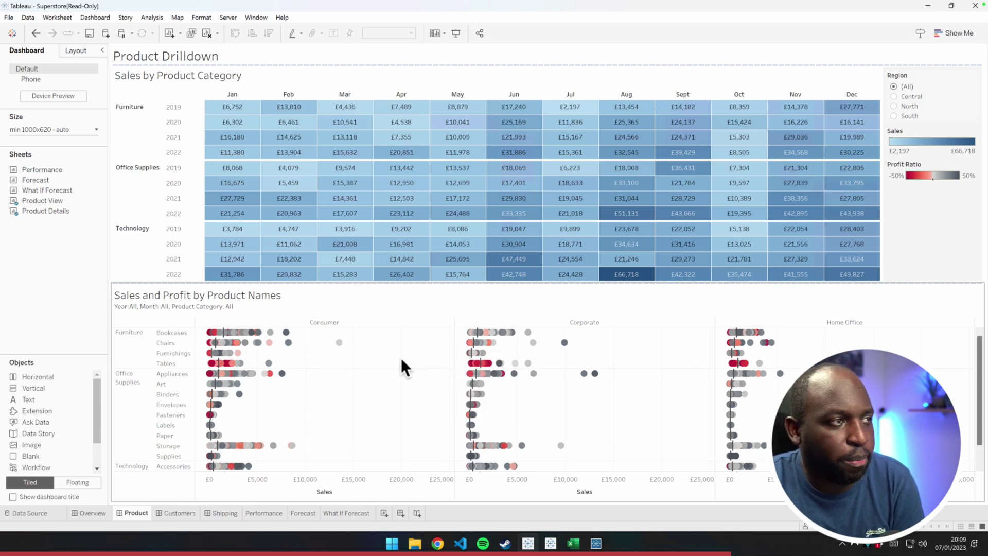
pyautogui.moveTo(548, 235)
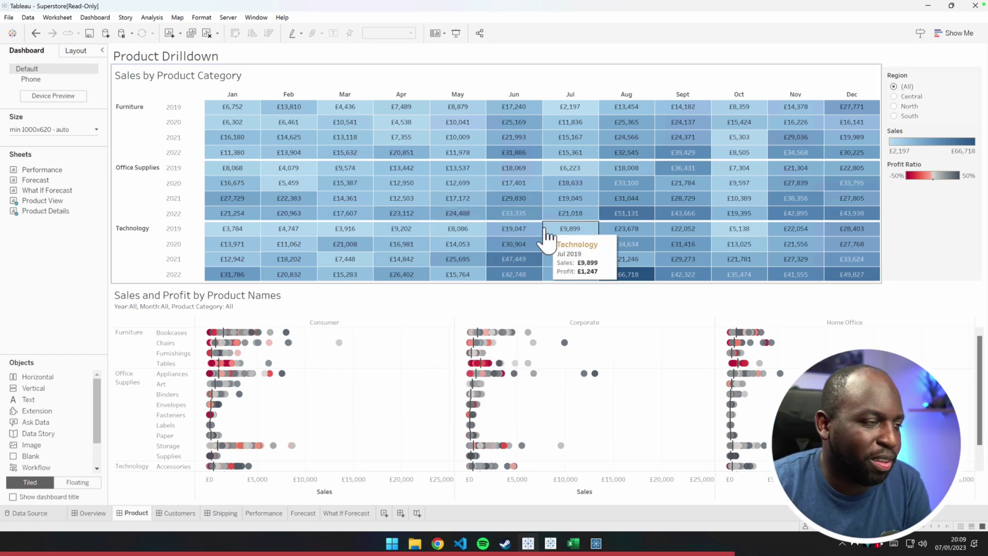
pyautogui.click(223, 515)
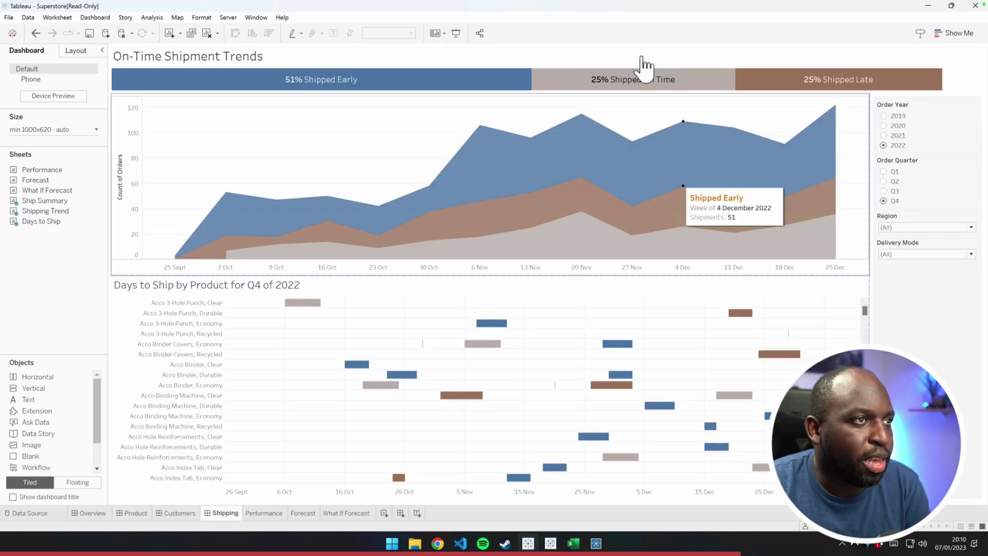
pyautogui.moveTo(624, 8); pyautogui.dragTo(544, 42)
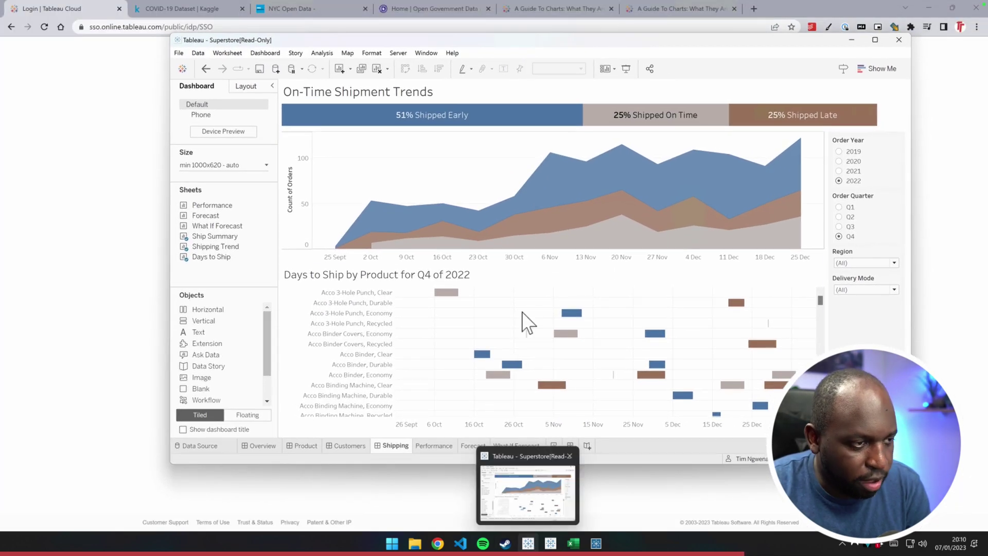
pyautogui.moveTo(408, 37); pyautogui.dragTo(397, 16)
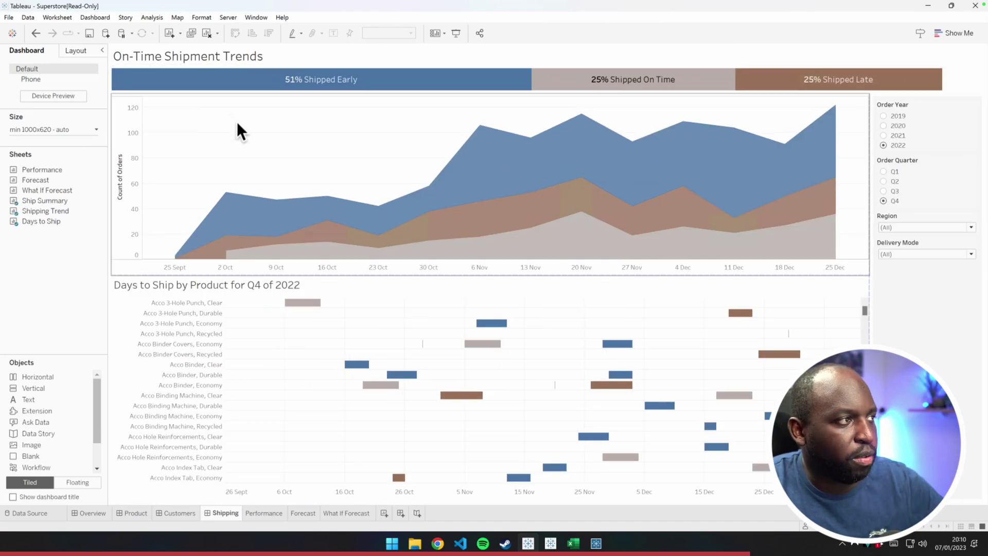
pyautogui.click(12, 33)
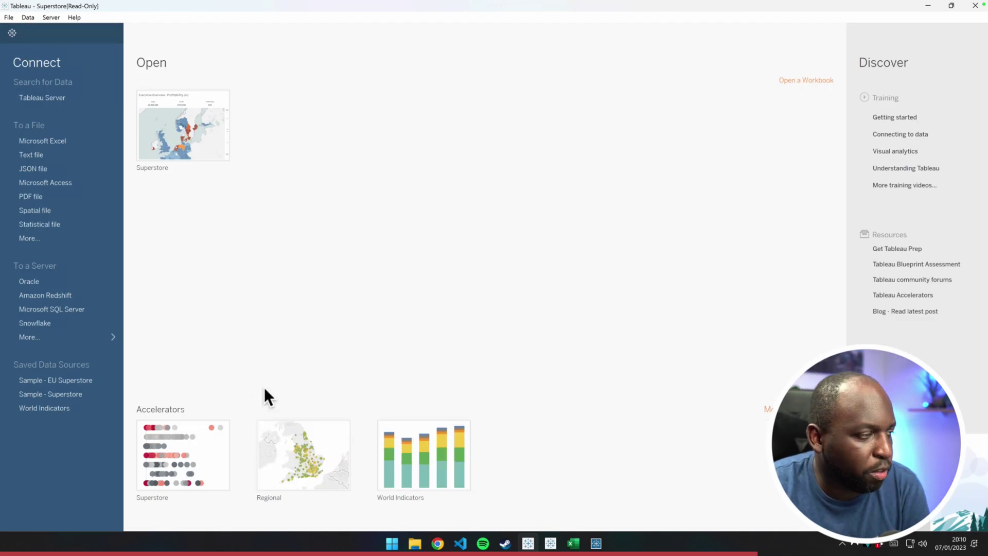
pyautogui.hotkey('ctrl', 'shift', 'd')
pyautogui.moveTo(290, 238); pyautogui.dragTo(197, 149)
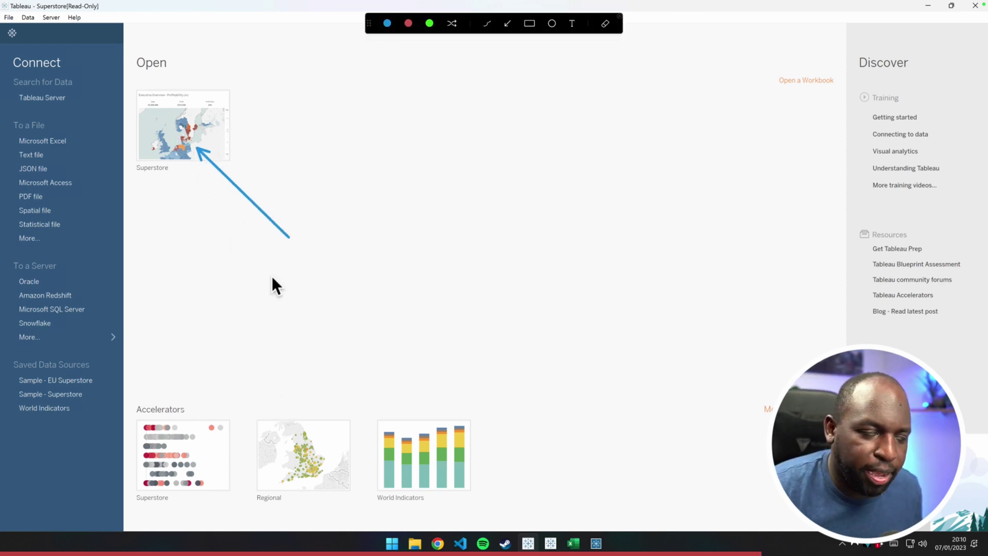
pyautogui.hotkey('ctrl', 'shift', 'd')
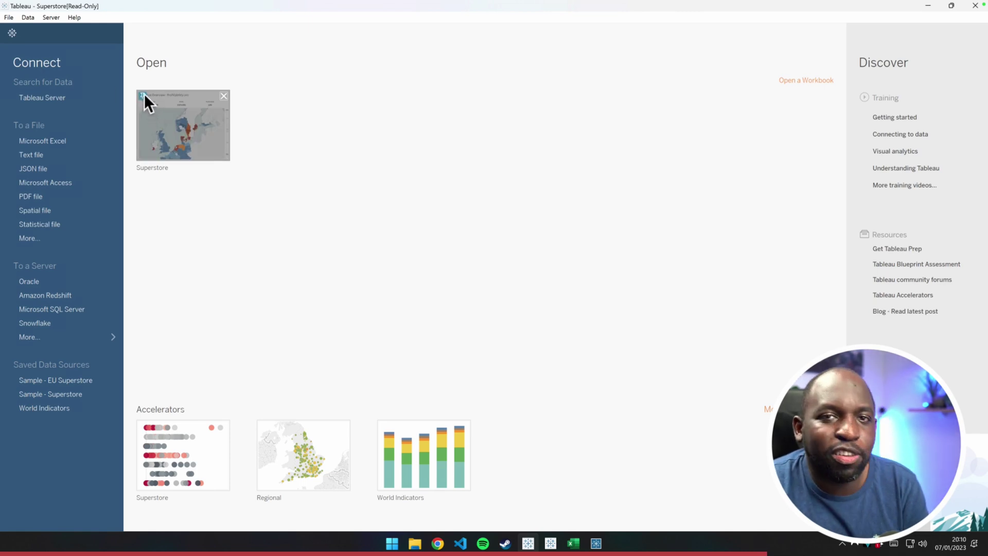
pyautogui.hotkey('ctrl', 'shift', 'd')
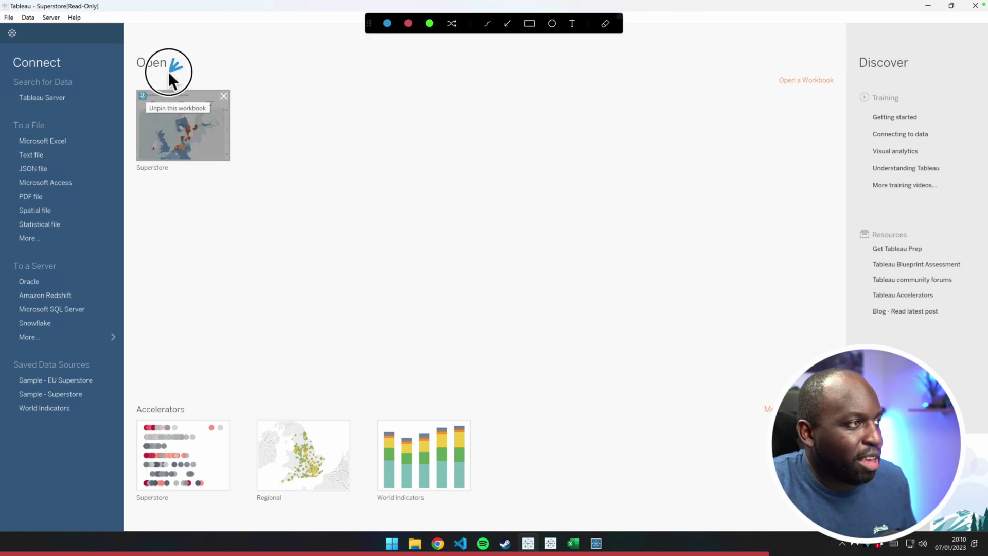
pyautogui.hotkey('ctrl', 'shift', 'd')
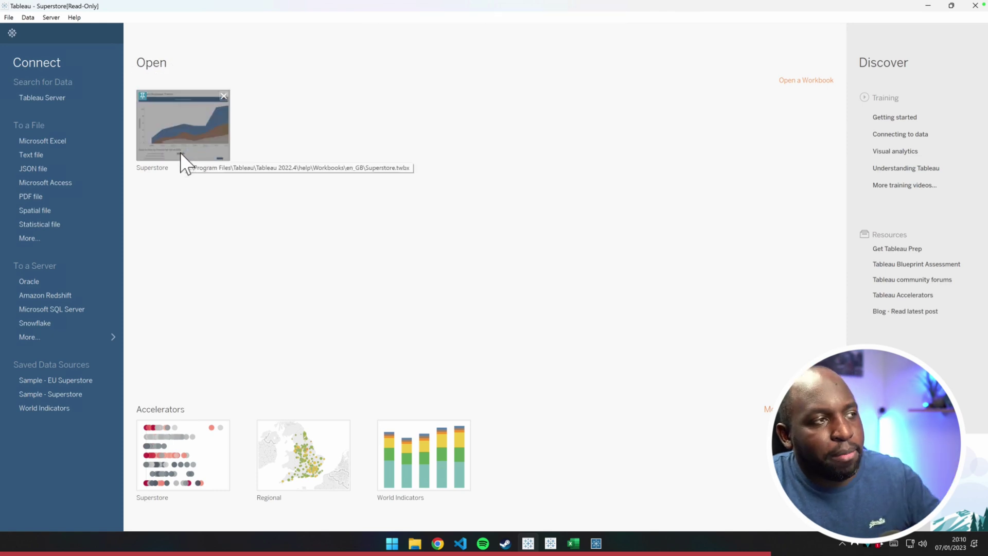
pyautogui.hotkey('ctrl', 'shift', 'd')
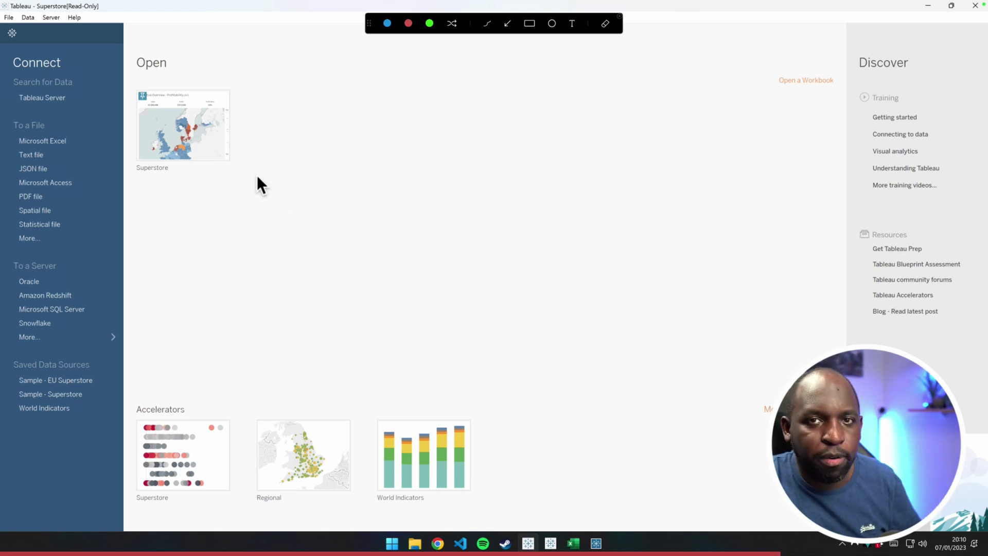
pyautogui.hotkey('ctrl', 'shift', 'd')
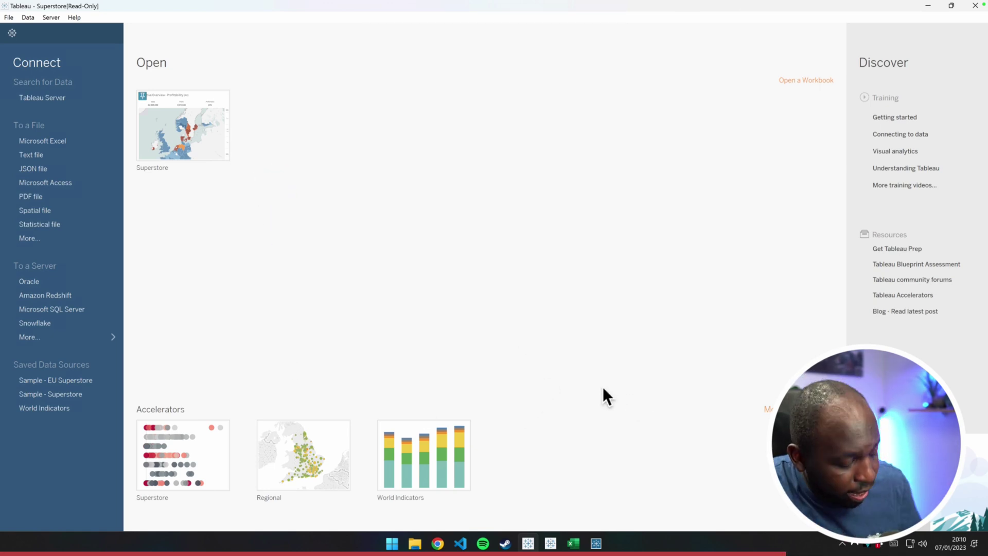
pyautogui.hotkey('ctrl', 'shift', 'd')
pyautogui.moveTo(624, 335); pyautogui.dragTo(772, 408)
pyautogui.hotkey('ctrl', 'shift', 'd')
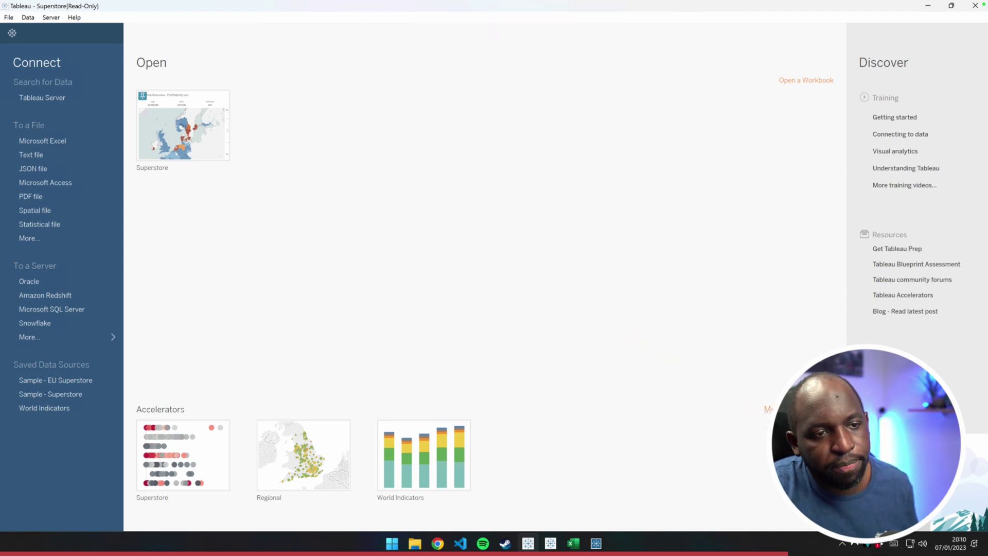
# - Open the Accelerators gallery via More and choose the Corporate Finance category
pyautogui.click(768, 409)
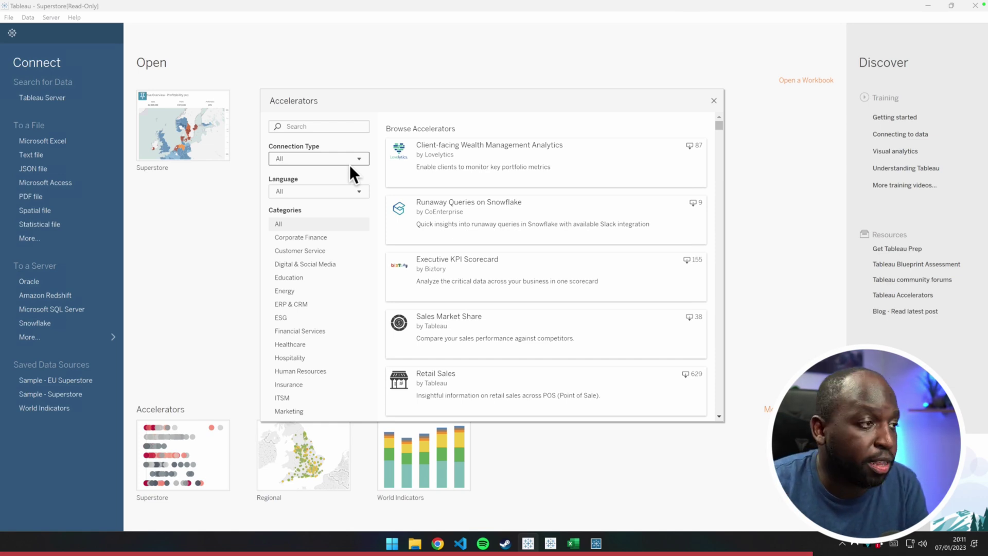
pyautogui.click(315, 239)
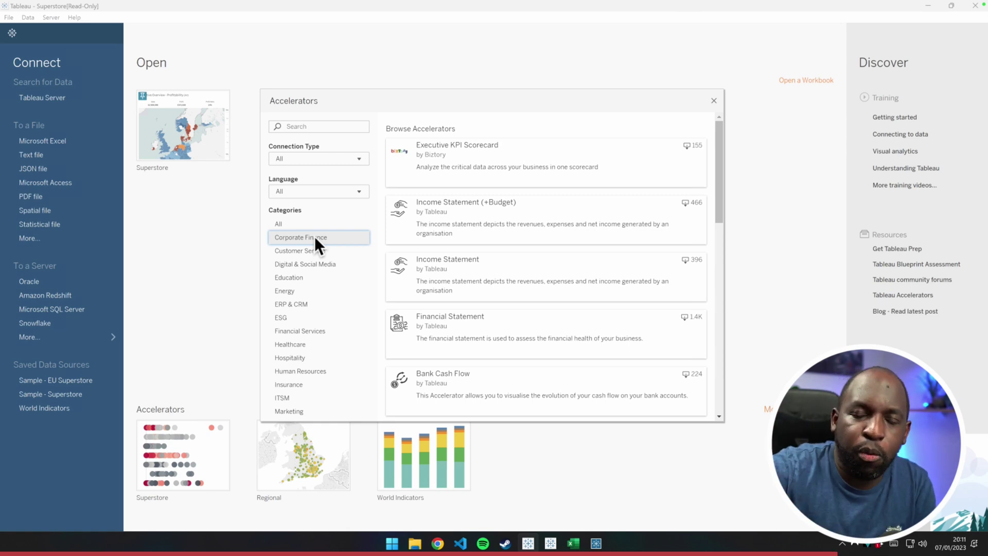
pyautogui.click(309, 128)
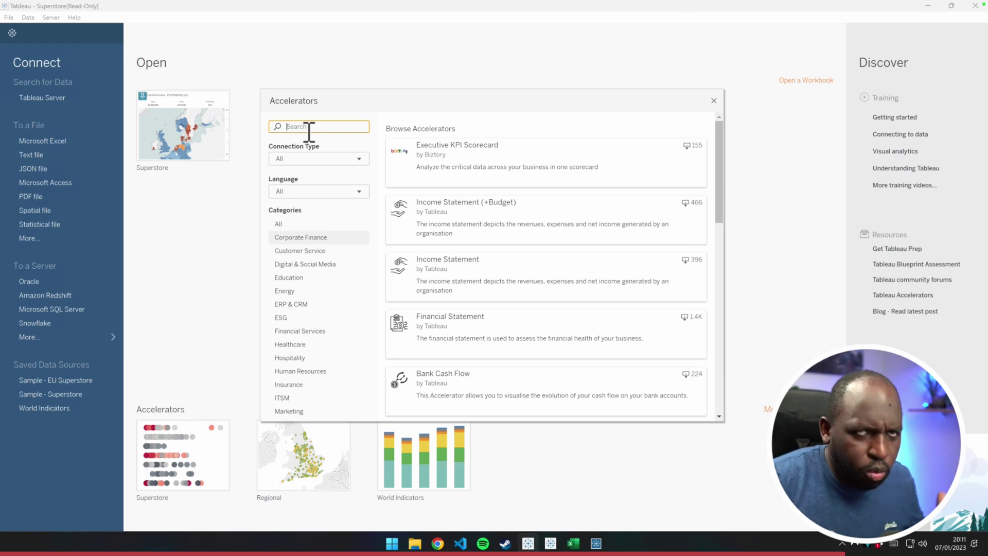
pyautogui.write('insurance')
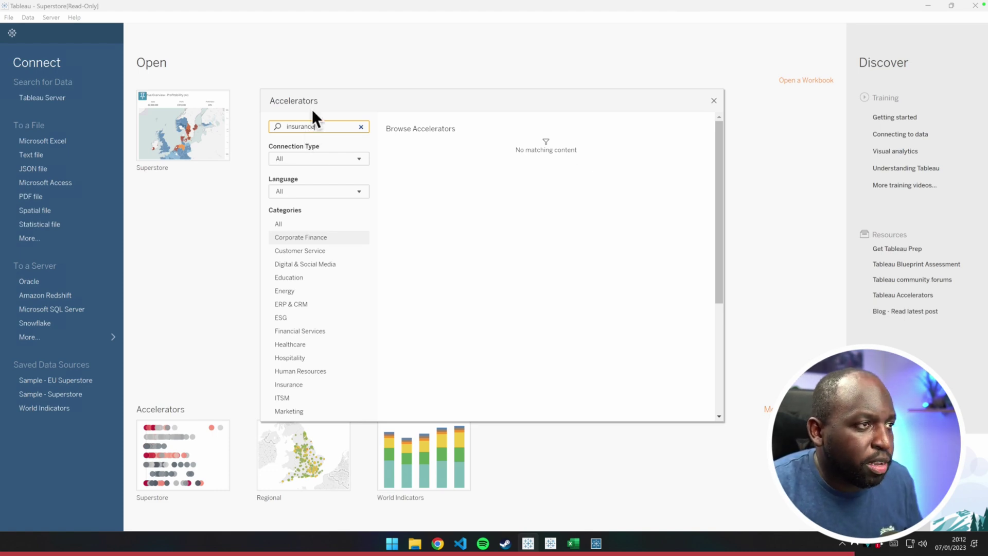
pyautogui.moveTo(329, 127); pyautogui.dragTo(304, 127)
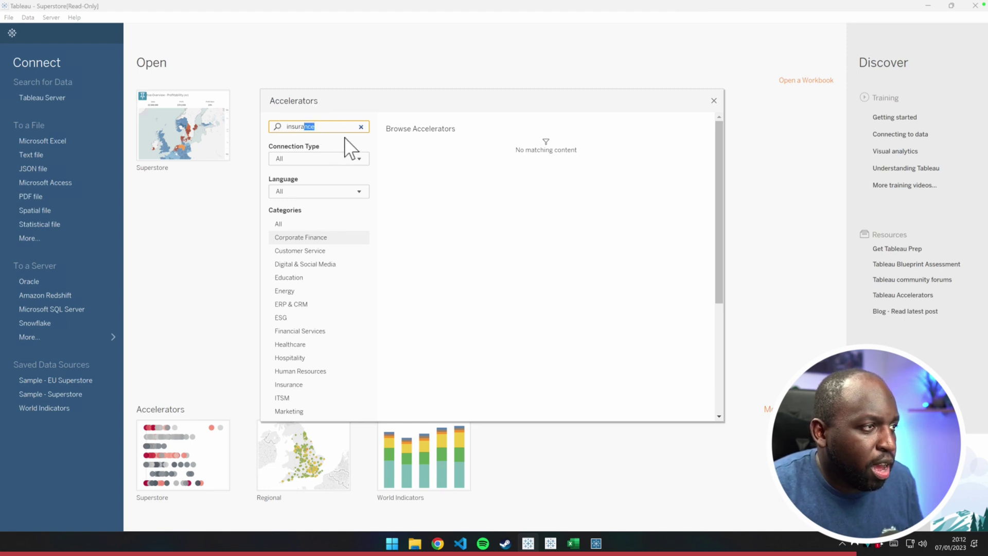
pyautogui.press('BackSpace')
pyautogui.press('BackSpace')
pyautogui.press('BackSpace')
pyautogui.press('BackSpace')
pyautogui.press('BackSpace')
pyautogui.press('BackSpace')
pyautogui.press('BackSpace')
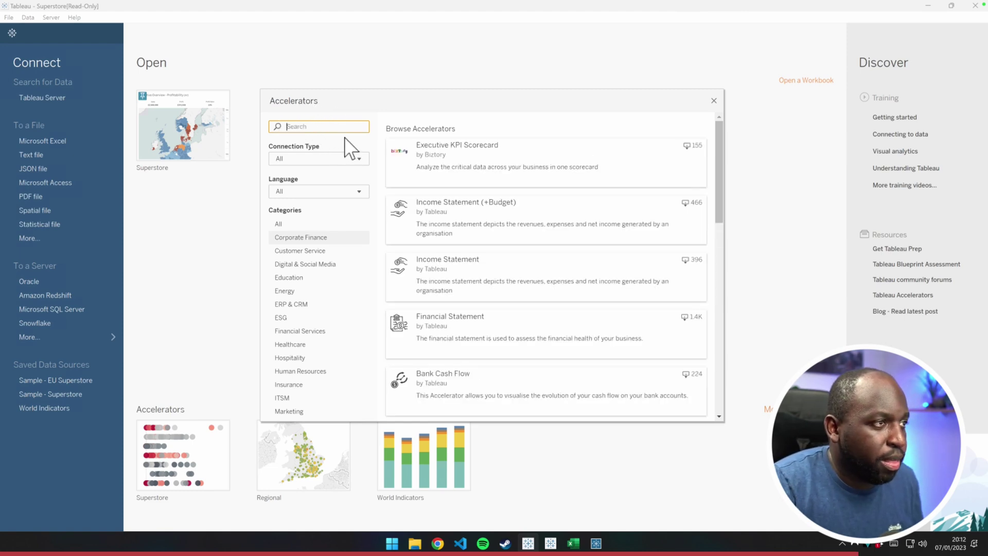
pyautogui.write('insu')
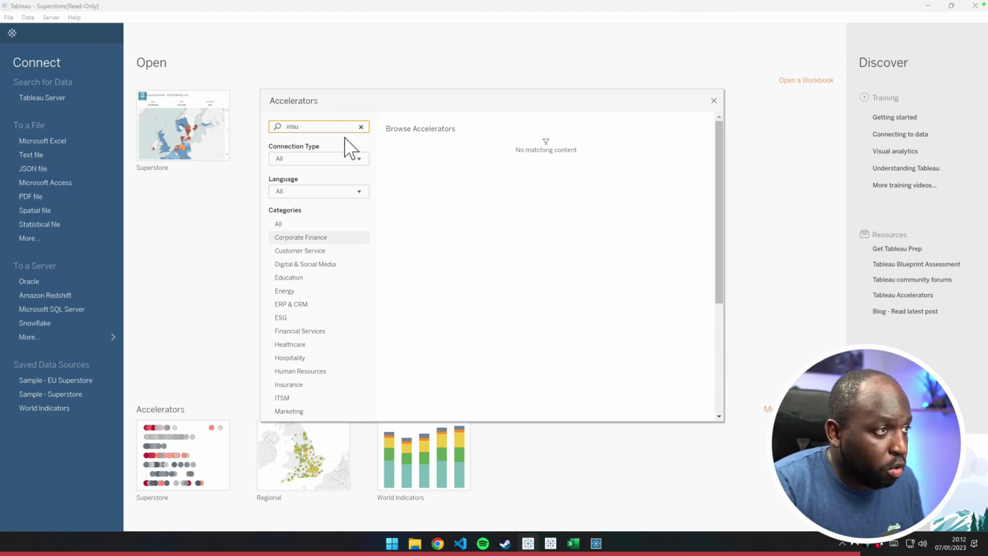
pyautogui.press('BackSpace')
pyautogui.press('BackSpace')
pyautogui.press('BackSpace')
pyautogui.press('BackSpace')
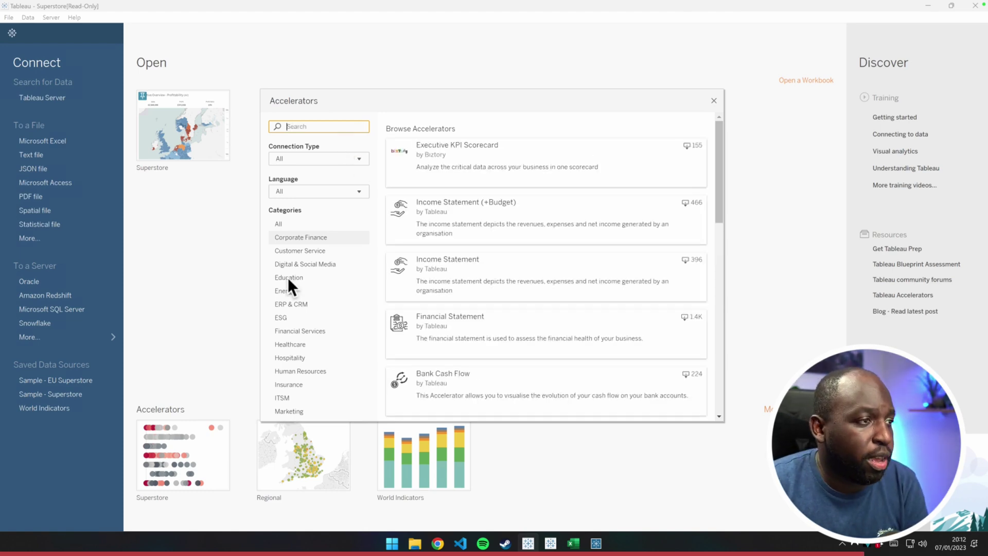
# - Open the Executive KPI Scorecard details, enlarge the Accelerators window, and go back to the list
pyautogui.click(324, 236)
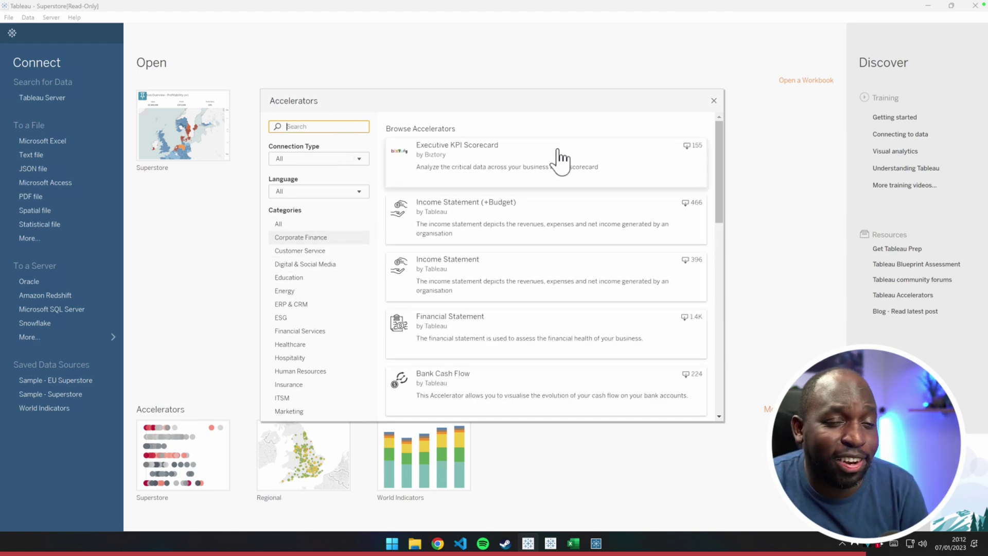
pyautogui.click(520, 172)
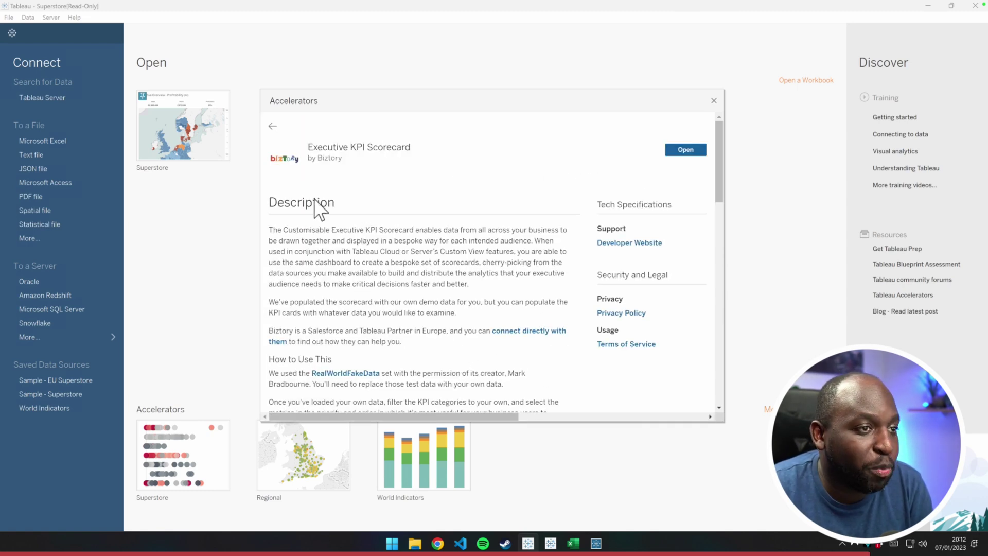
pyautogui.moveTo(717, 160); pyautogui.dragTo(728, 319)
pyautogui.moveTo(724, 424); pyautogui.dragTo(881, 474)
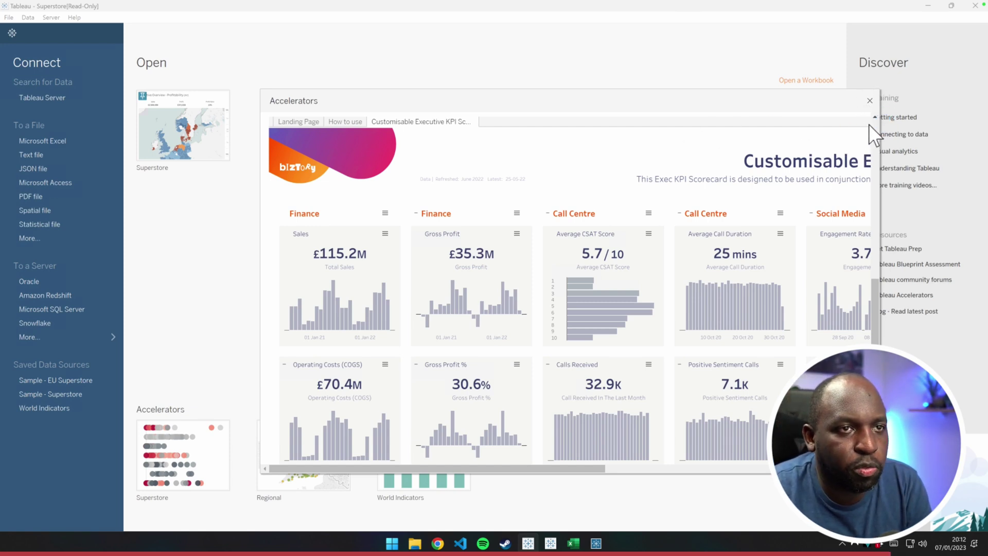
pyautogui.scroll(5, 874, 117)
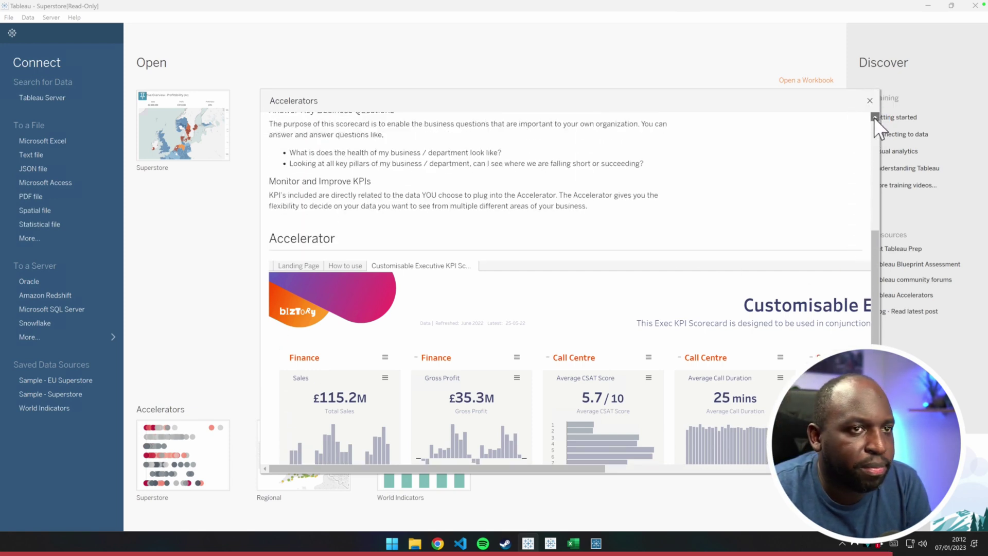
pyautogui.click(875, 117)
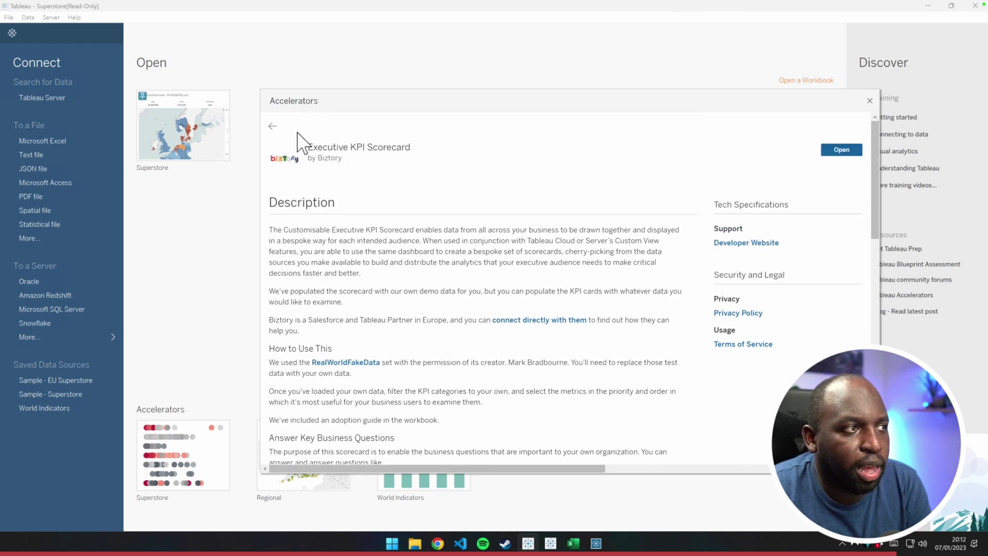
pyautogui.click(273, 127)
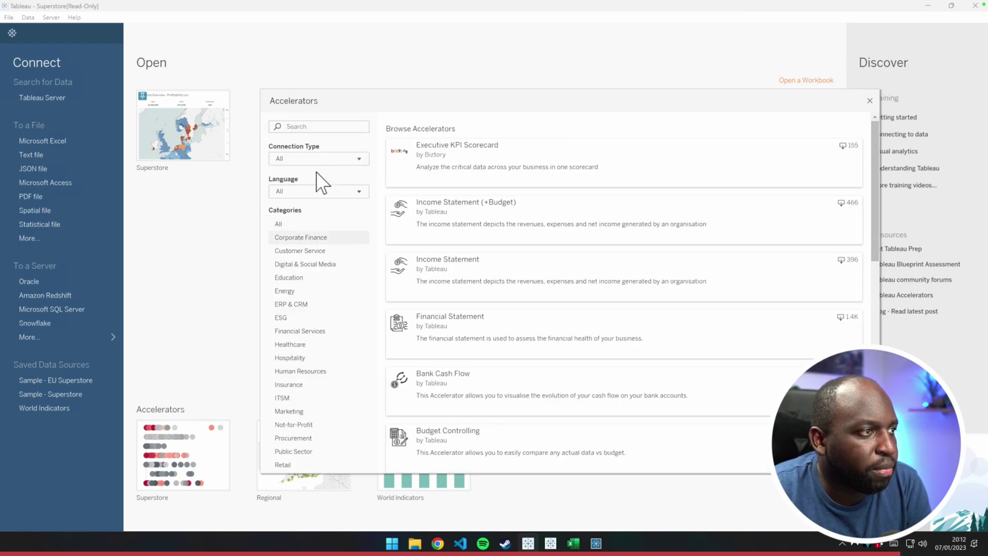
# - Filter to Insurance accelerators and scroll through the Insurance Underwriter Performance details
pyautogui.moveTo(875, 154); pyautogui.dragTo(855, 124)
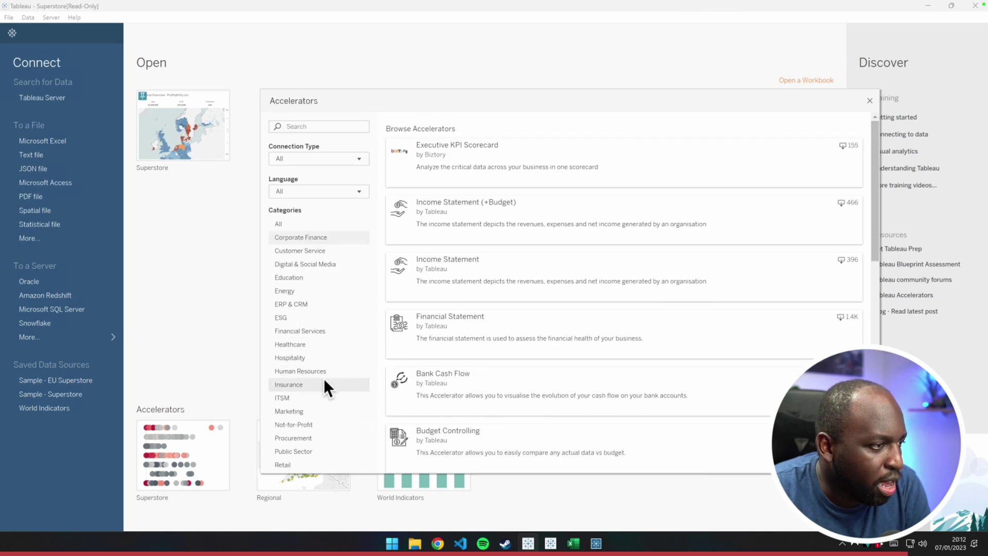
pyautogui.click(300, 386)
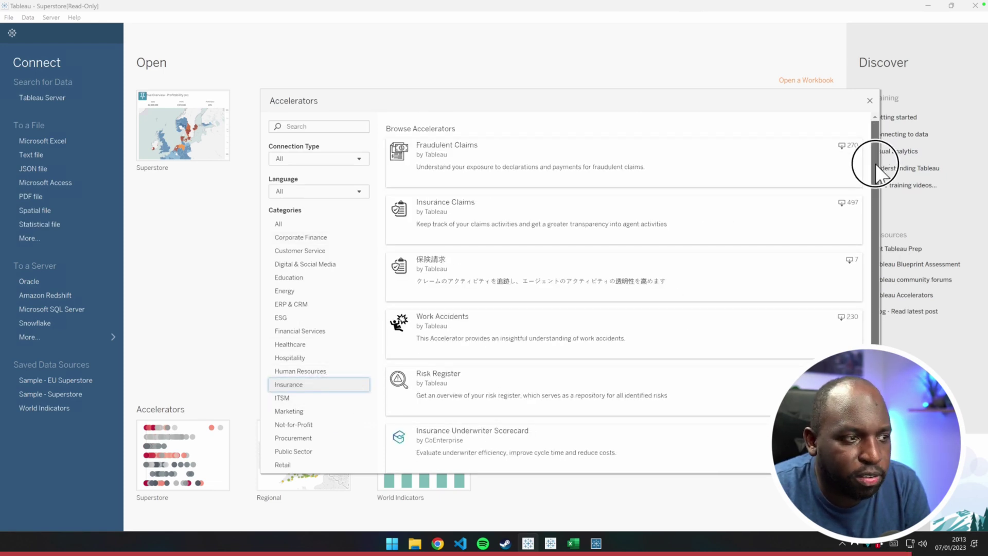
pyautogui.moveTo(875, 177); pyautogui.dragTo(885, 322)
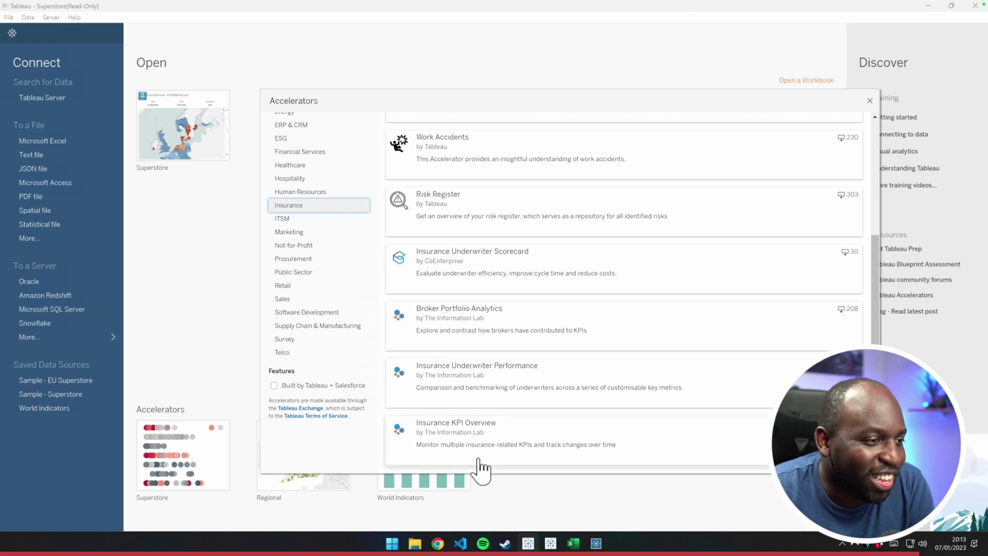
pyautogui.click(725, 398)
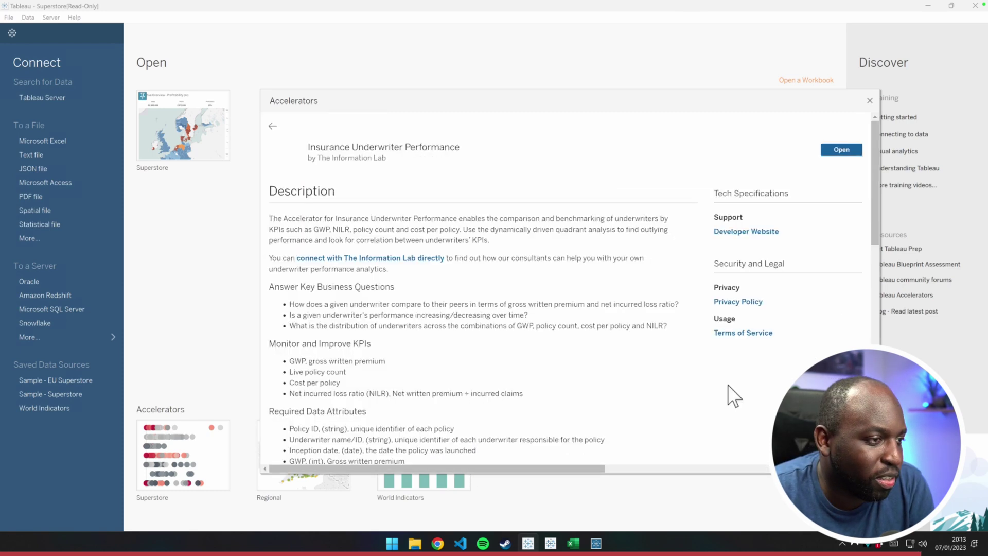
pyautogui.click(875, 192)
pyautogui.moveTo(875, 192); pyautogui.dragTo(881, 387)
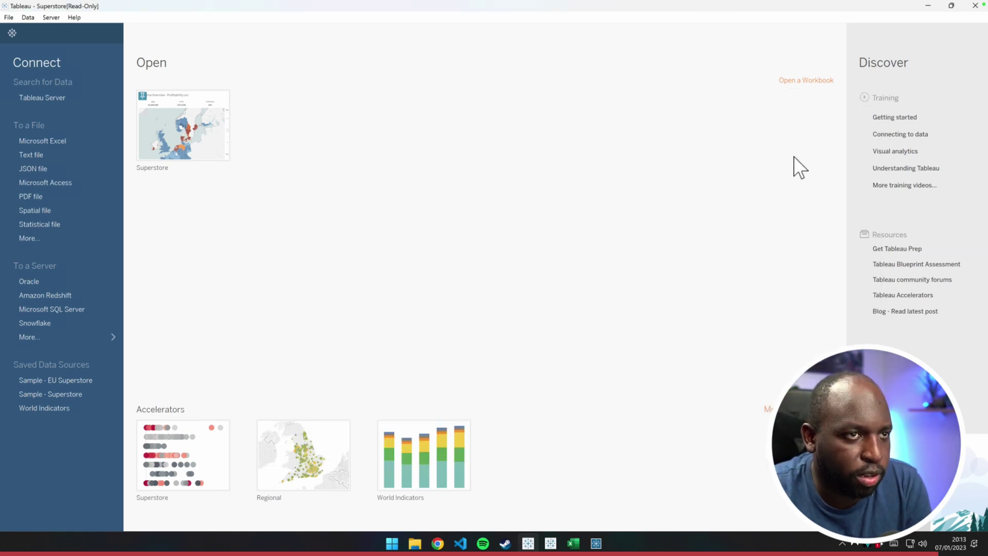
pyautogui.hotkey('ctrl', 'shift', 'a')
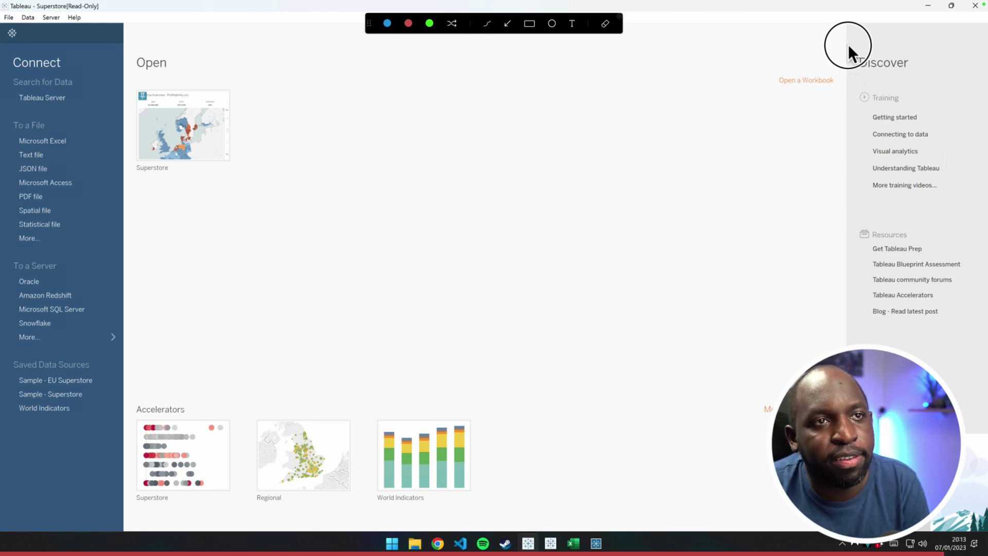
pyautogui.moveTo(848, 45)
pyautogui.mouseDown()
pyautogui.moveTo(939, 533)
pyautogui.moveTo(983, 529)
pyautogui.mouseUp()
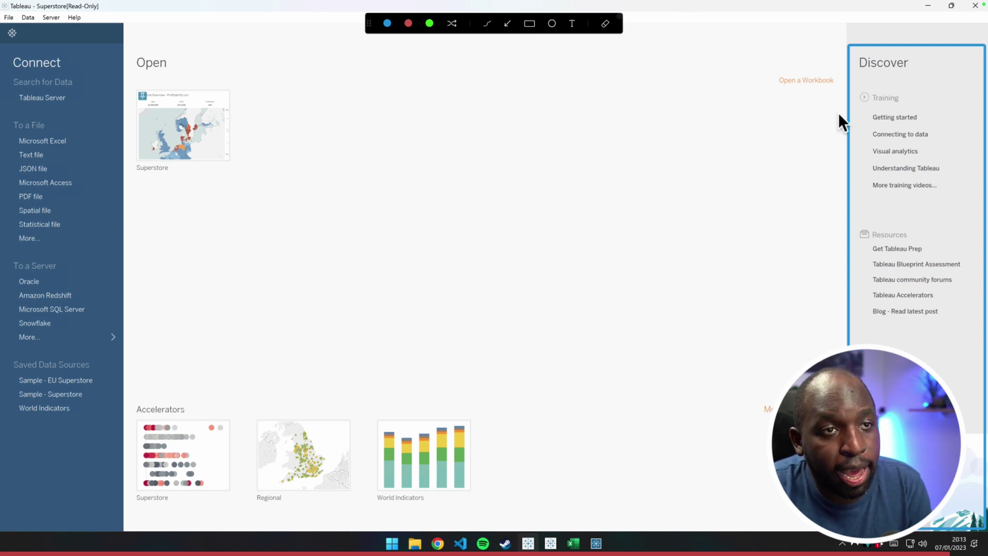
pyautogui.moveTo(849, 84)
pyautogui.mouseDown()
pyautogui.moveTo(931, 197)
pyautogui.moveTo(955, 203)
pyautogui.mouseUp()
pyautogui.moveTo(971, 321); pyautogui.dragTo(853, 225)
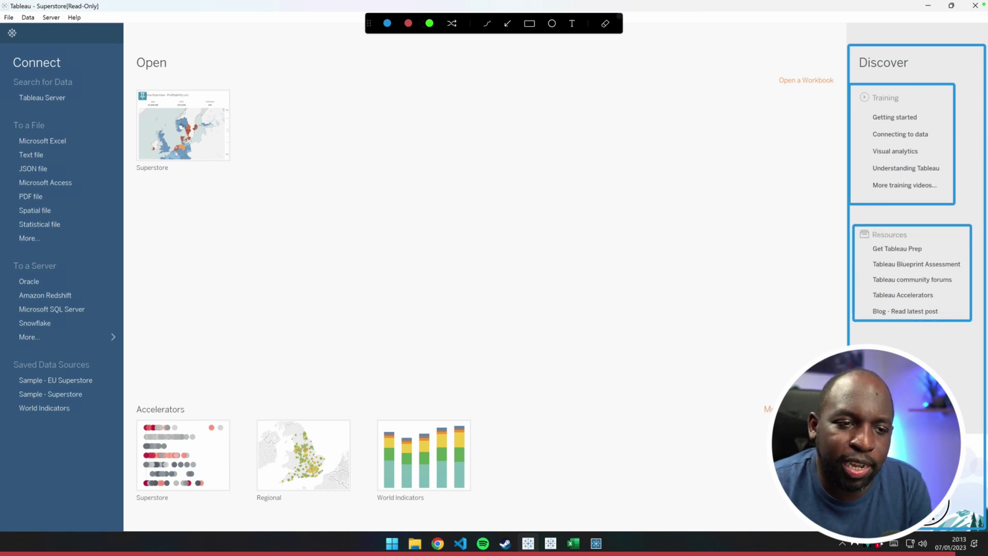
pyautogui.moveTo(982, 529)
pyautogui.mouseDown()
pyautogui.moveTo(968, 463)
pyautogui.moveTo(875, 424)
pyautogui.mouseUp()
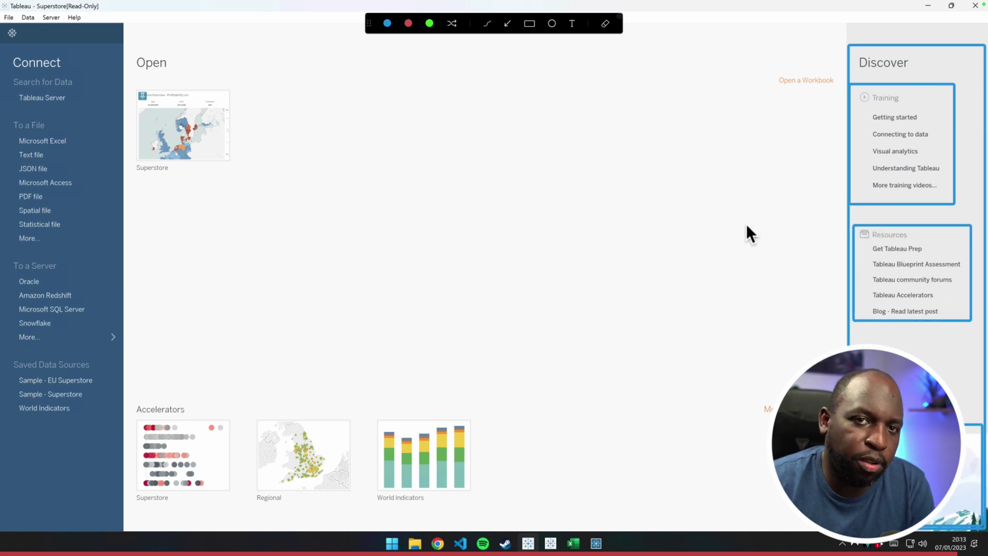
pyautogui.moveTo(727, 337); pyautogui.dragTo(792, 394)
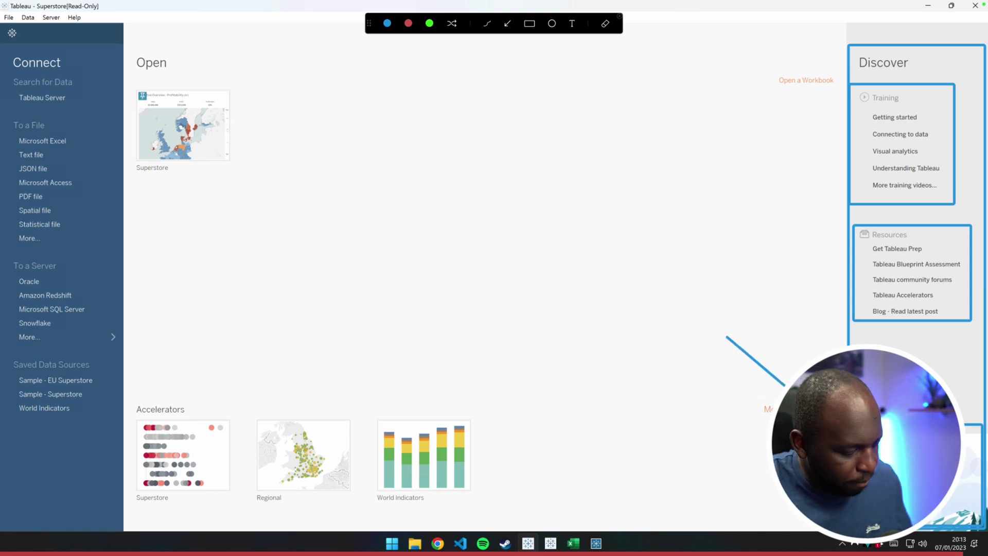
pyautogui.press('Escape')
pyautogui.hotkey('ctrl', 'shift', 'a')
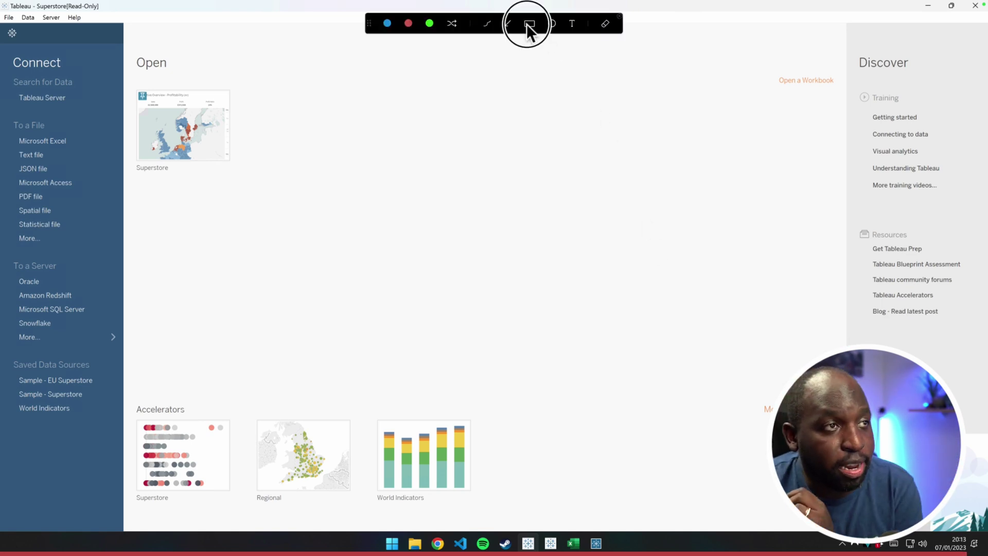
pyautogui.moveTo(847, 27)
pyautogui.mouseDown()
pyautogui.moveTo(942, 264)
pyautogui.moveTo(986, 538)
pyautogui.mouseUp()
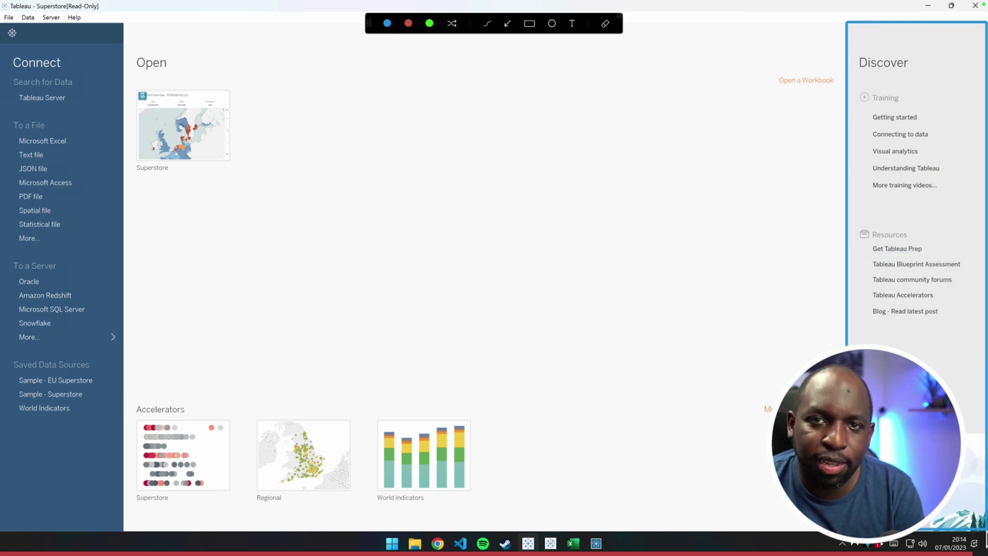